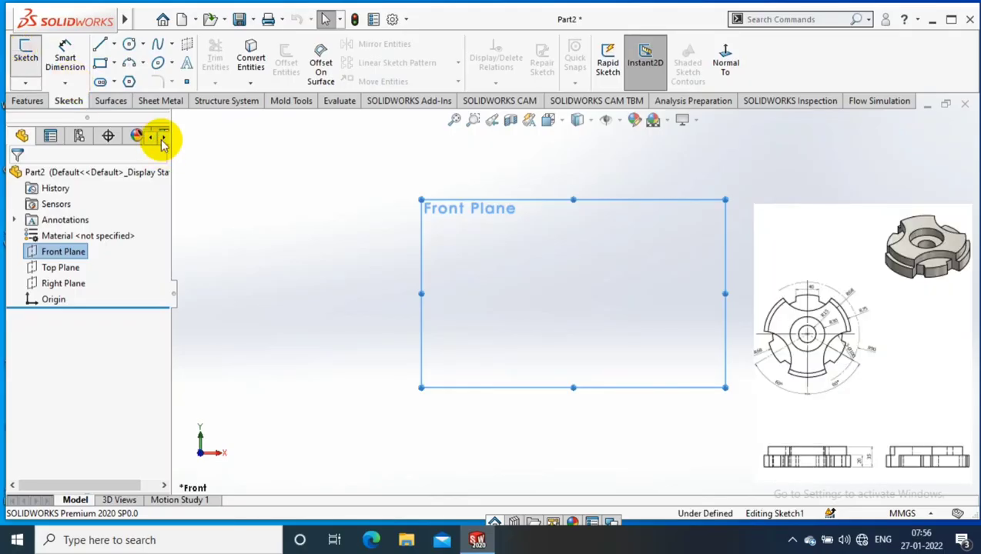
Step: On the Front Plane, sketch a circle centred on the origin, roughly R33.36
click(128, 44)
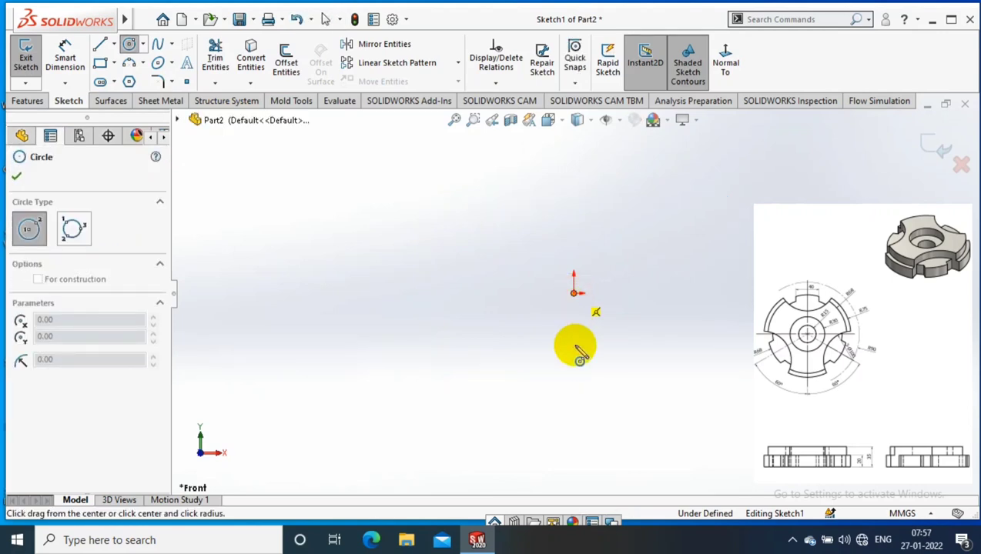
click(573, 292)
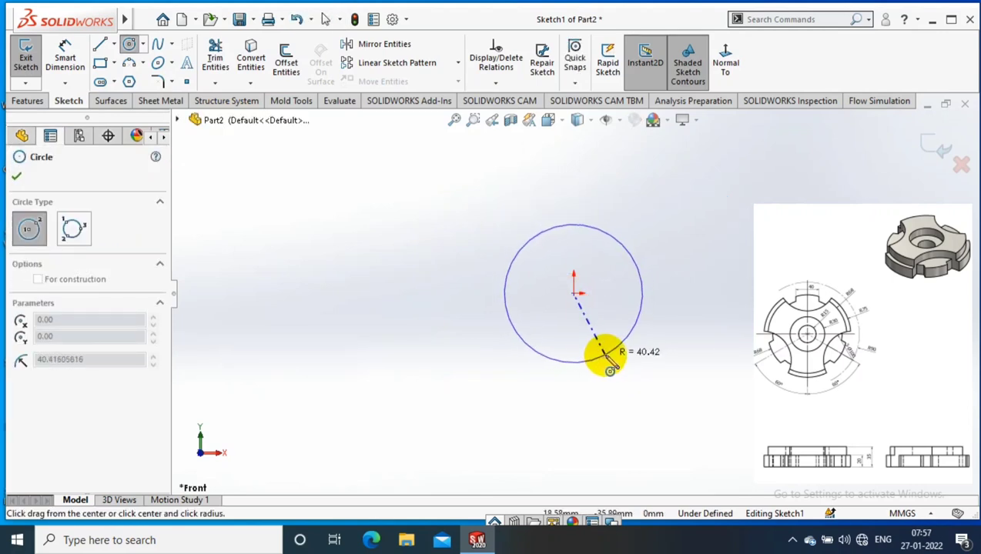
click(573, 350)
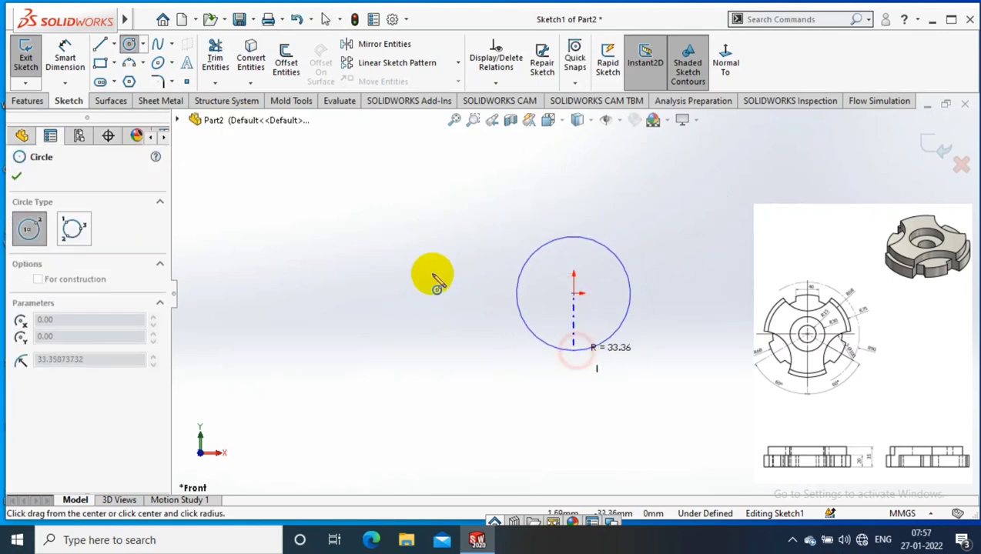
click(65, 58)
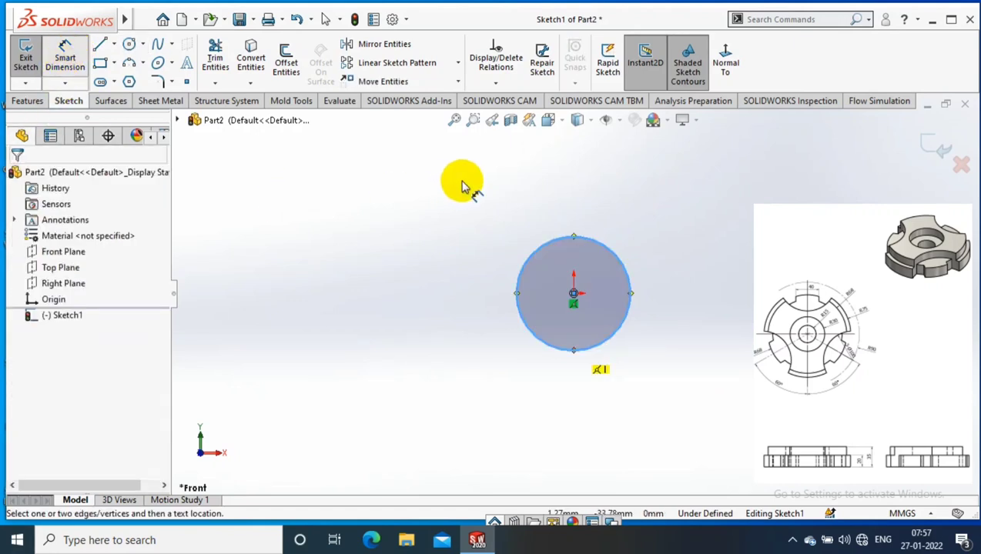
Step: Dimension the origin circle's diameter as 68*2, giving Ø136 mm
click(521, 260)
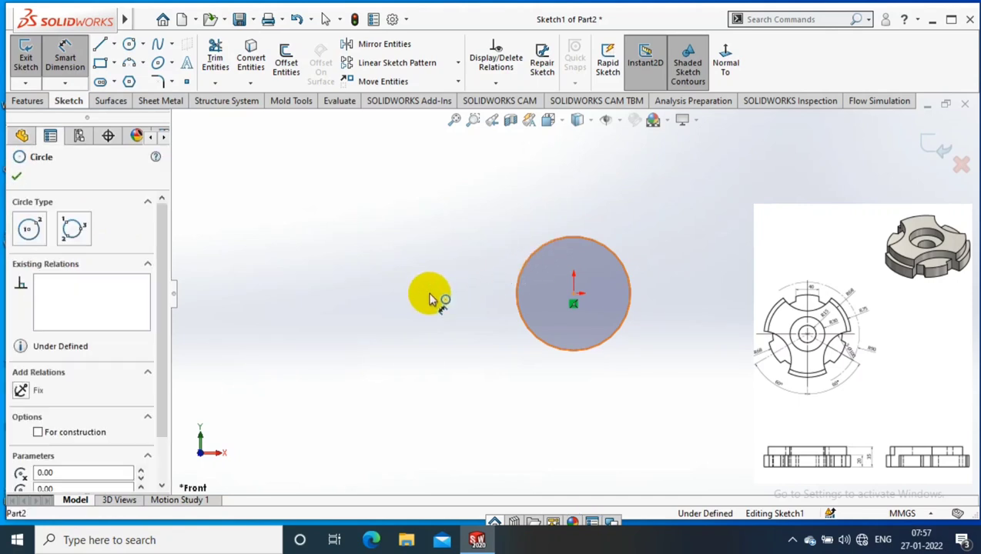
click(457, 300)
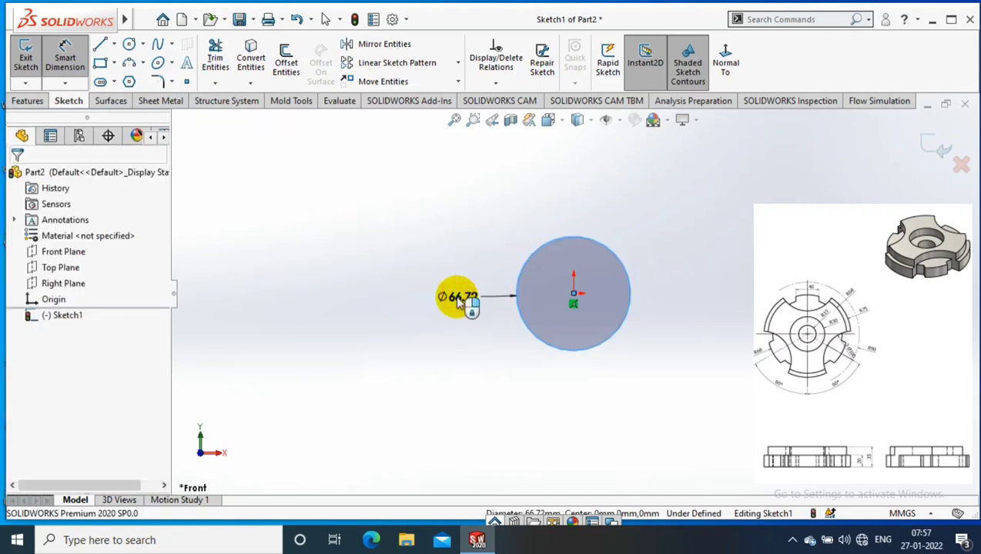
click(457, 298)
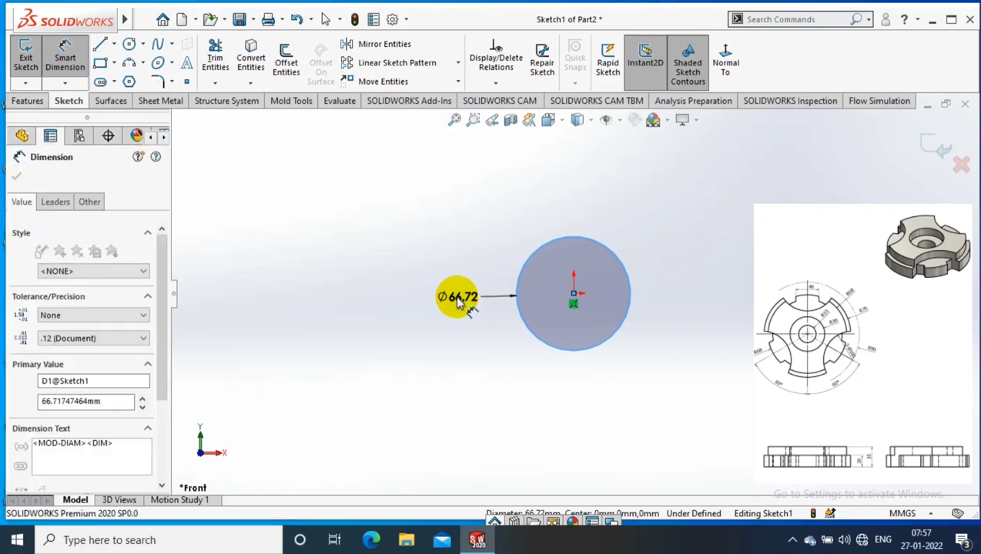
double_click(457, 298)
text(682)
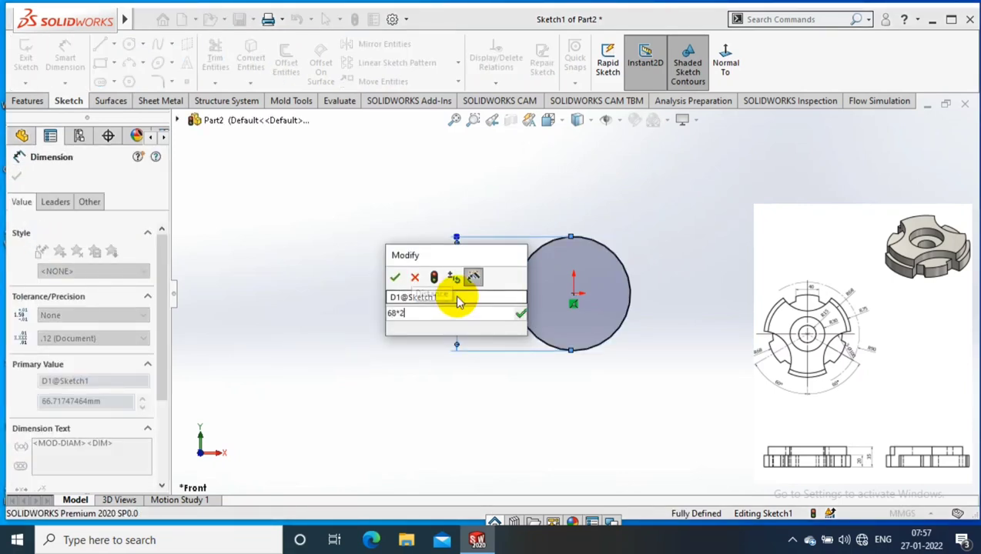
key(Tab)
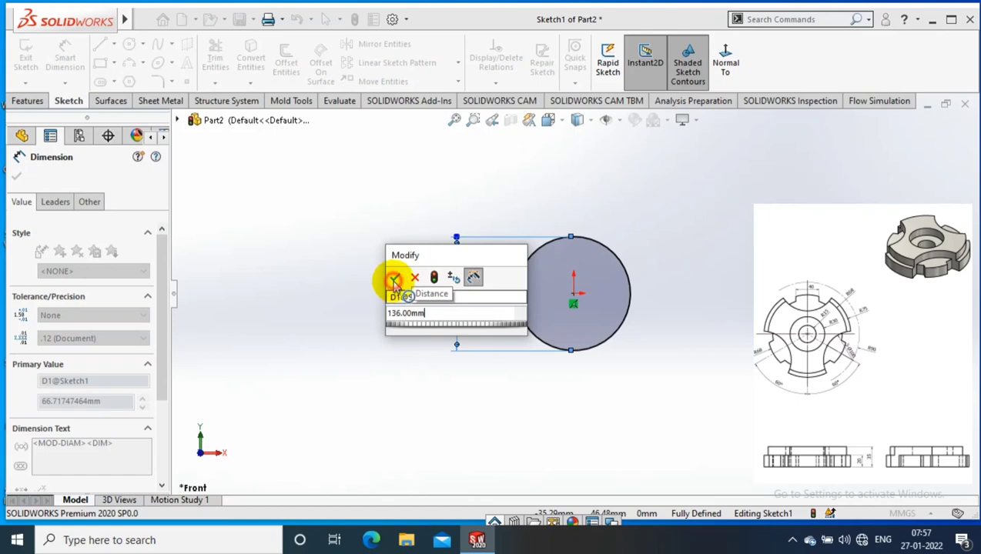
click(394, 281)
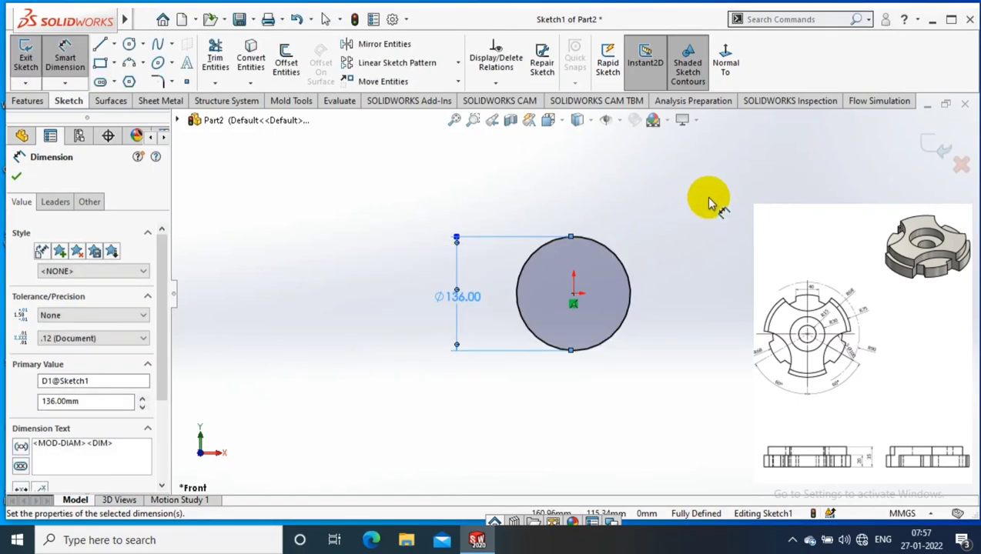
click(706, 202)
scroll(706, 202, down, 2)
Step: Draw a centre rectangle at the circle's top and dimension its width to 40 mm
click(114, 65)
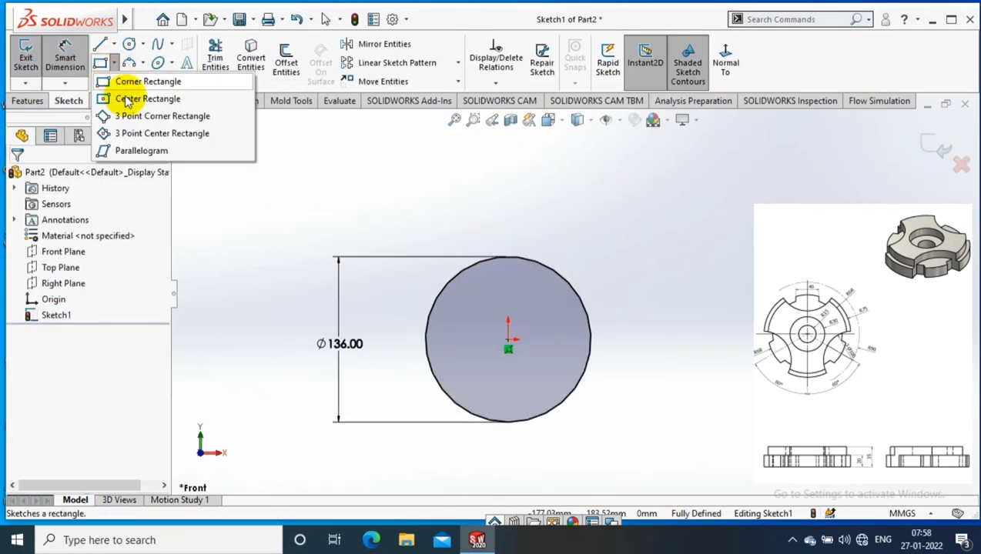
click(508, 268)
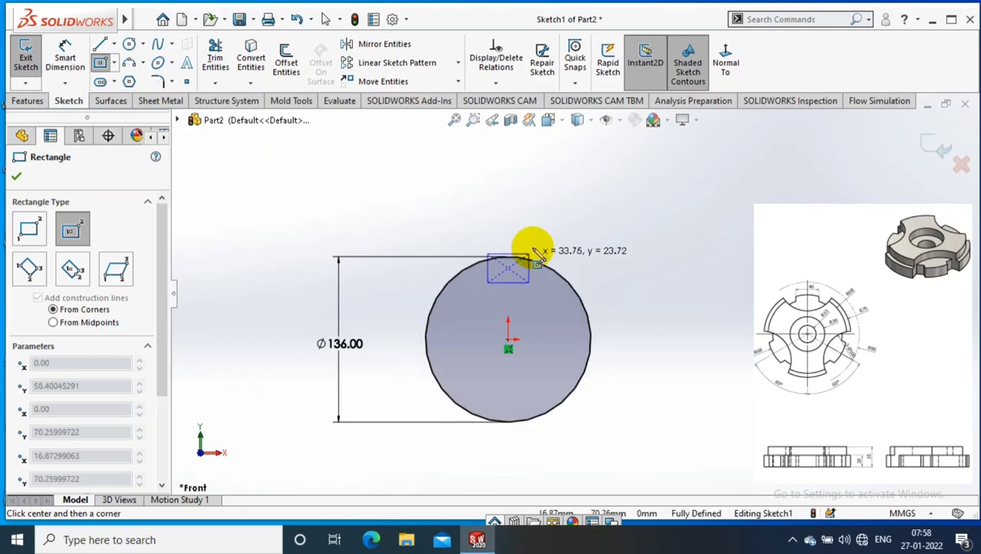
click(531, 242)
click(66, 54)
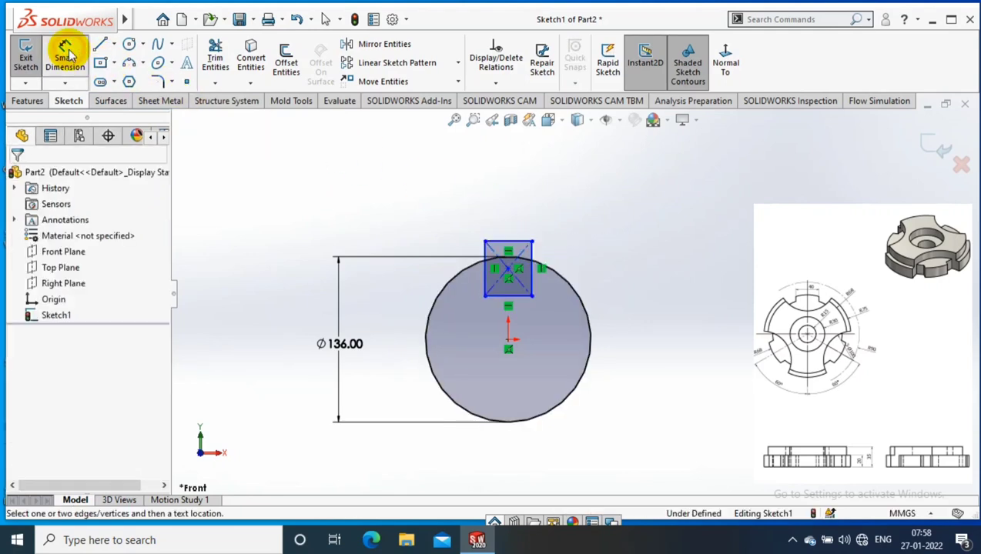
click(508, 246)
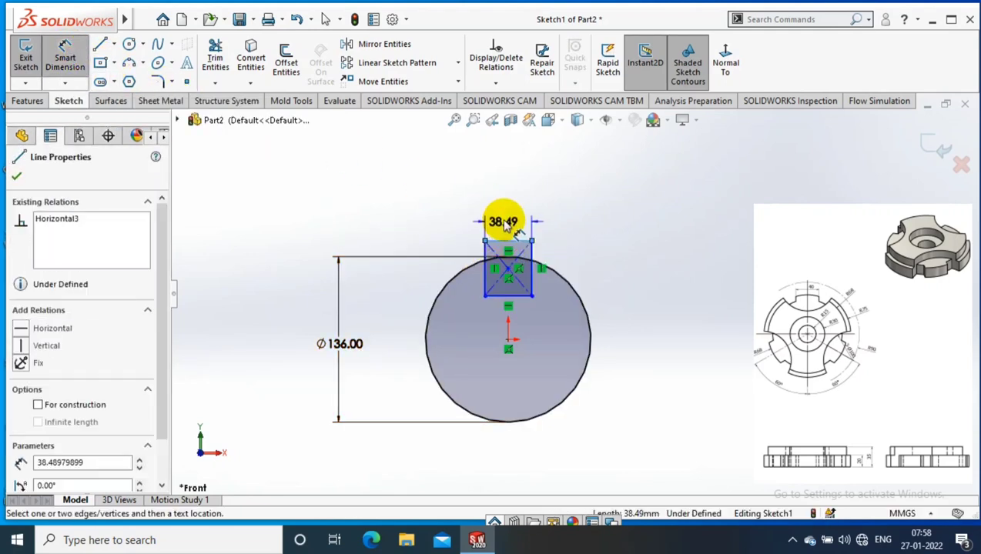
click(505, 221)
key(Return)
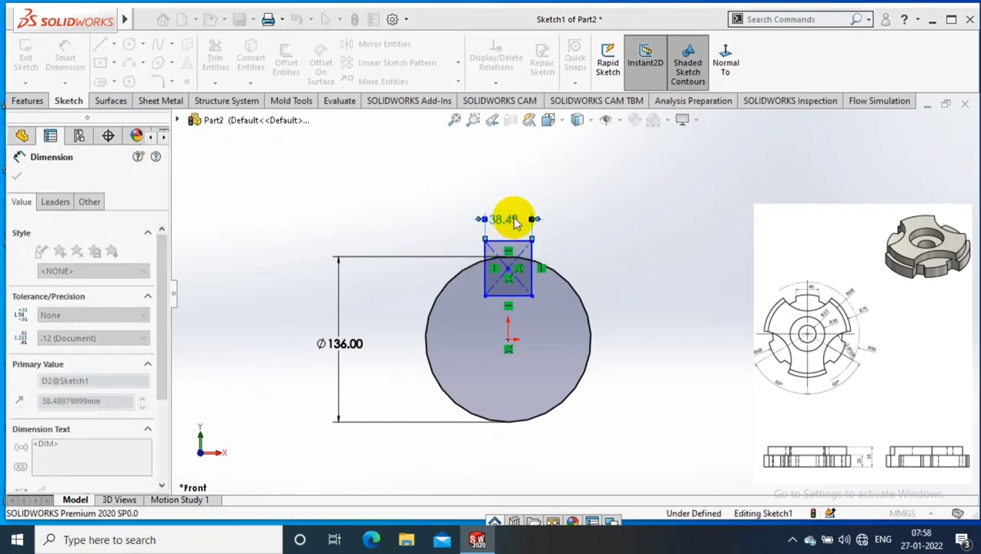
key(Escape)
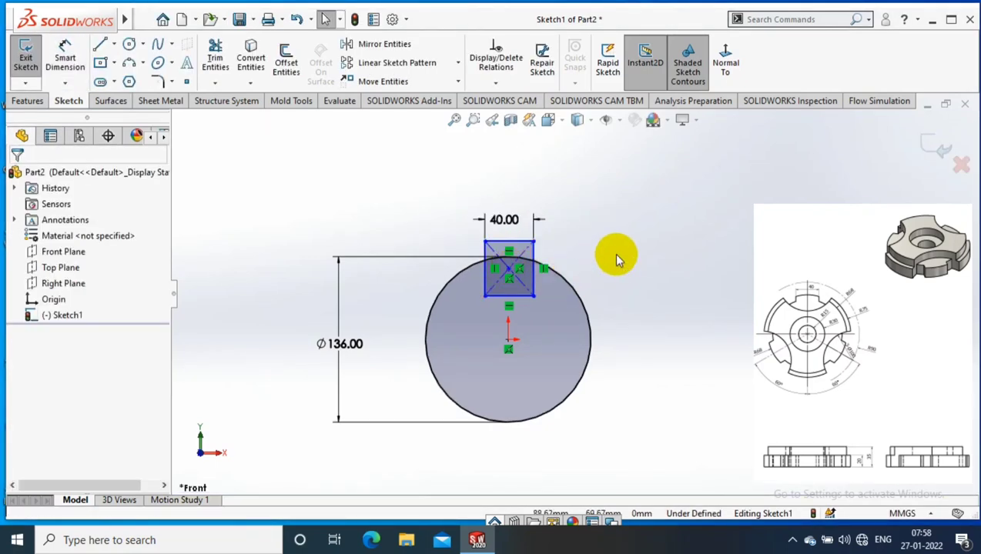
Step: Add a Vertical relation between the origin and the rectangle's centre point
click(509, 347)
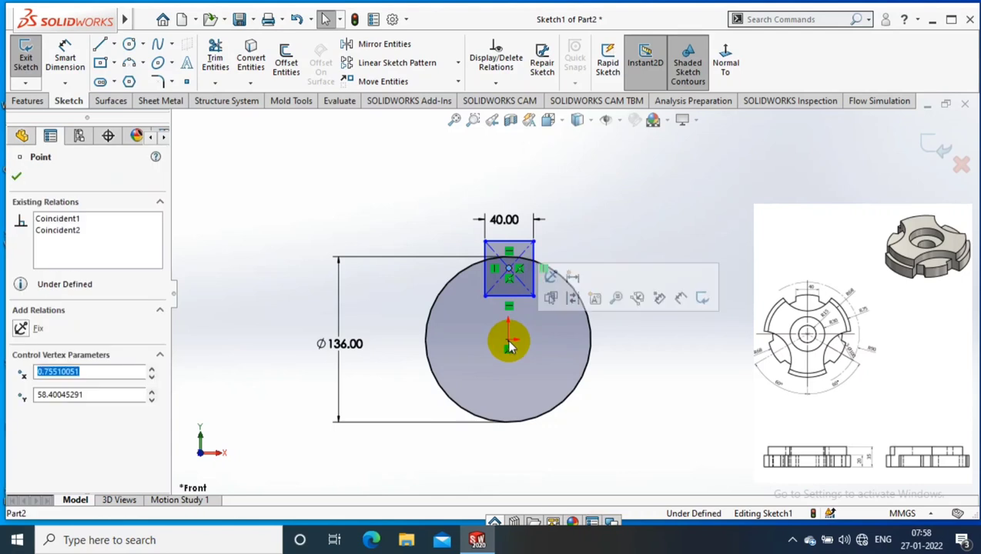
ctrl+click(501, 342)
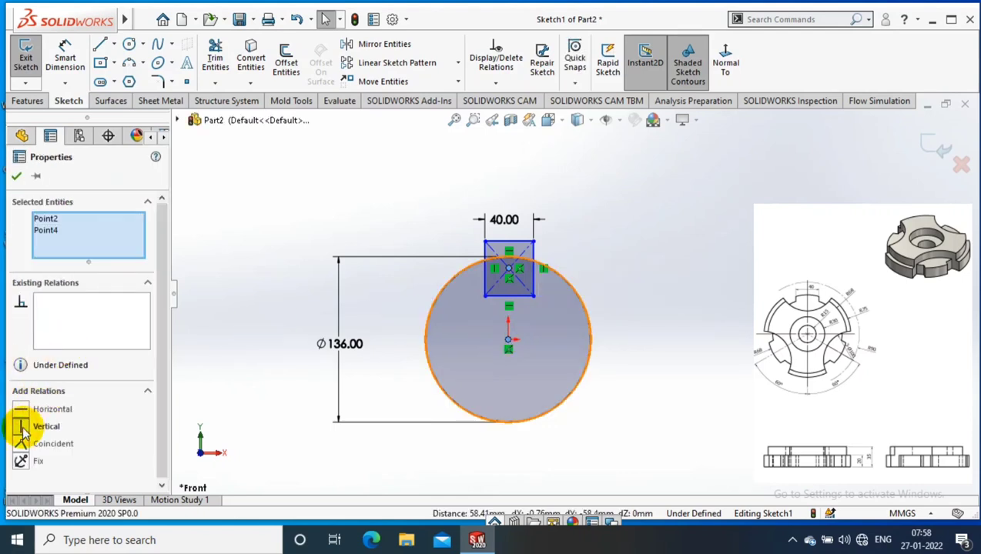
click(23, 428)
click(16, 178)
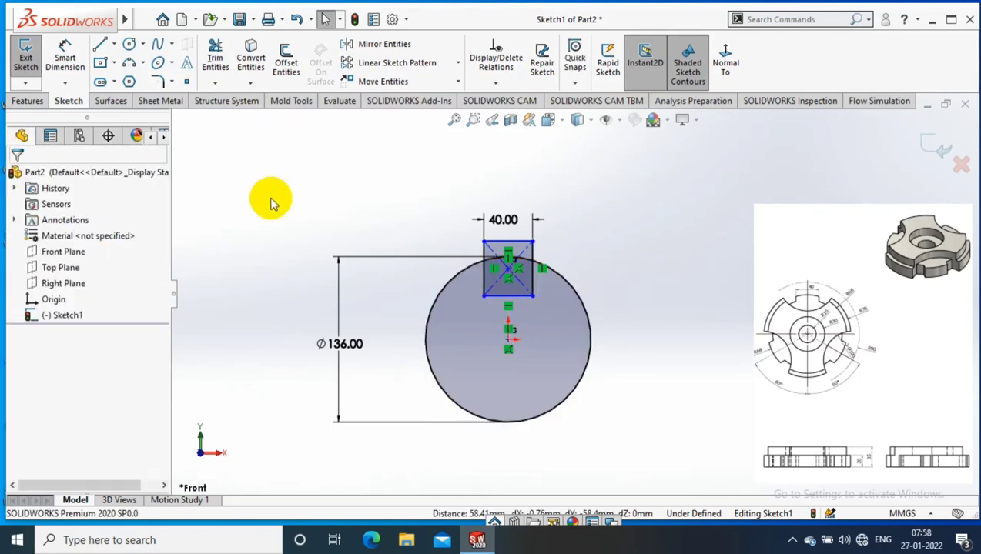
Step: Draw a second origin-centred circle and dimension it Ø120
click(508, 340)
click(508, 407)
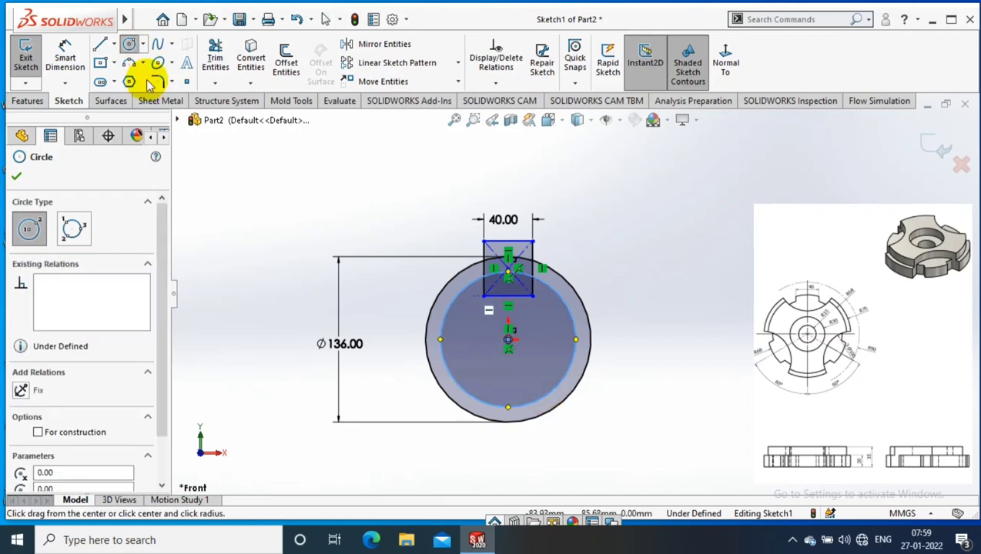
click(129, 44)
click(635, 371)
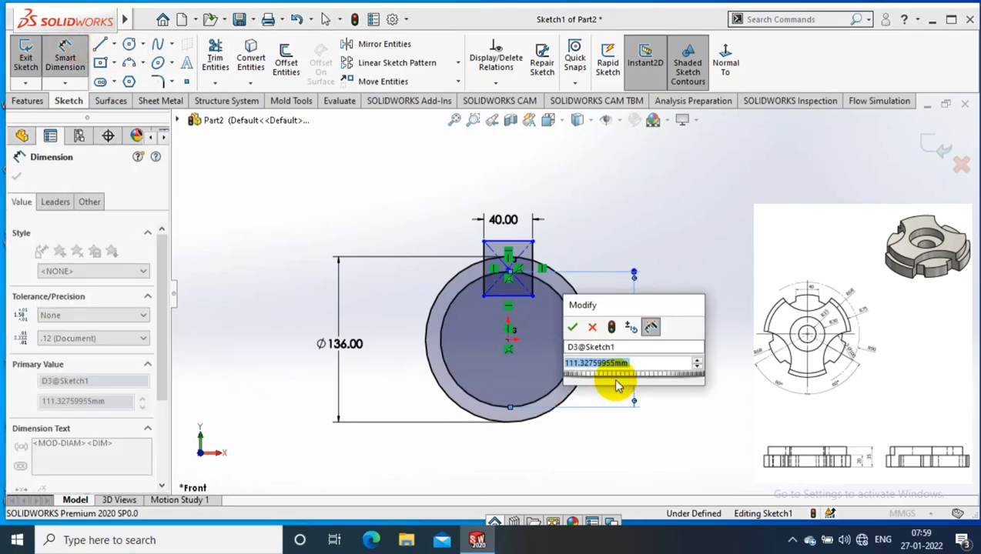
text(120)
key(Return)
click(661, 235)
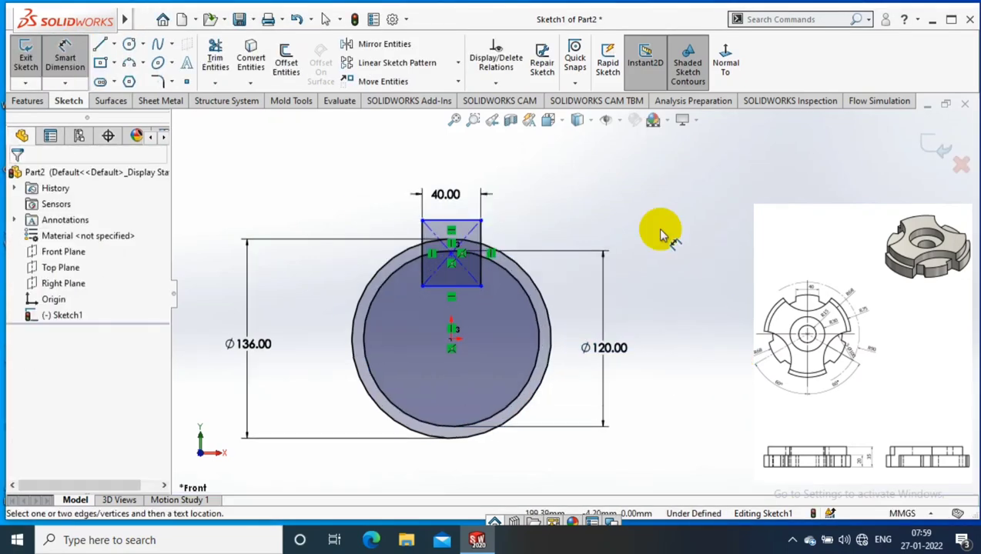
Step: Power-trim the rectangle edges and outer circle arcs into one tabbed outline
click(216, 73)
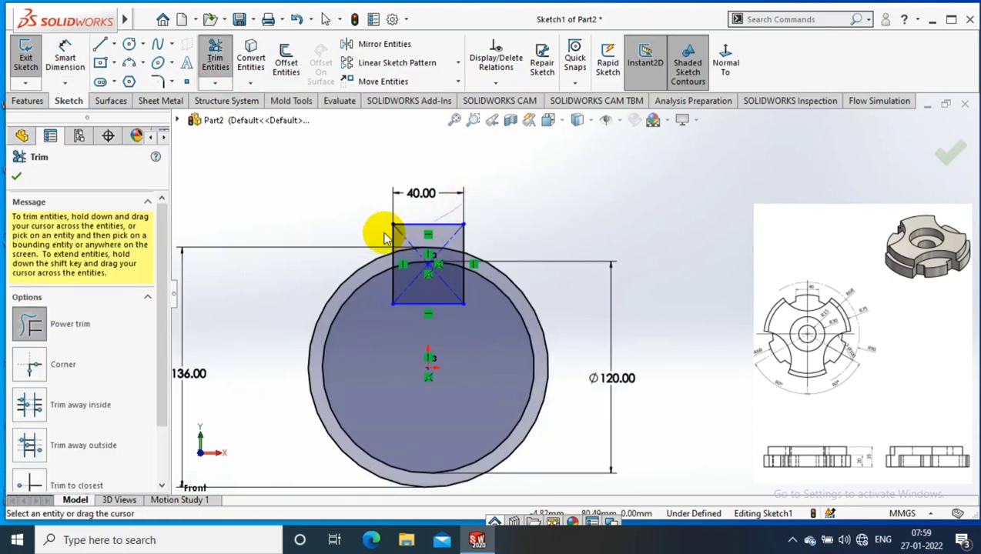
drag(390, 231, 483, 245)
drag(374, 252, 454, 282)
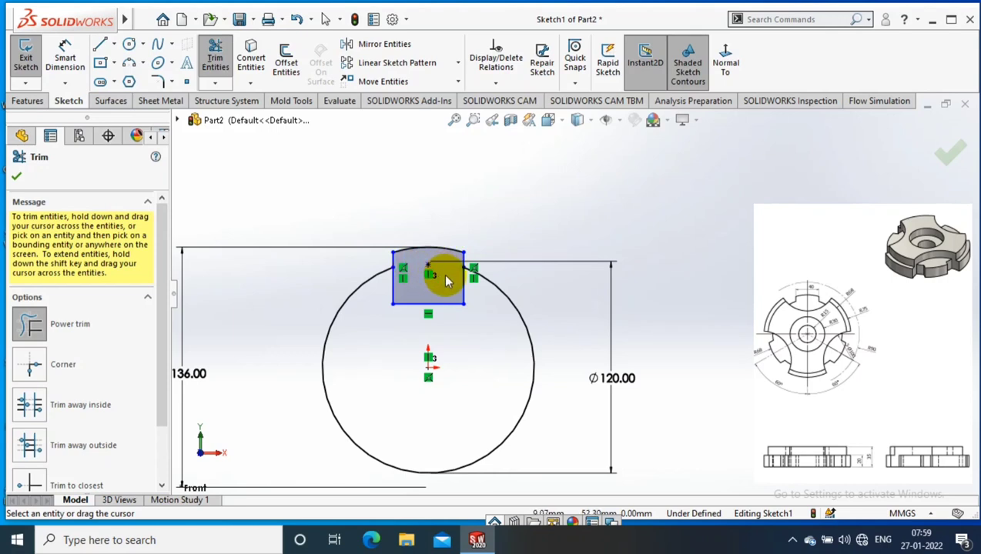
drag(420, 286, 448, 307)
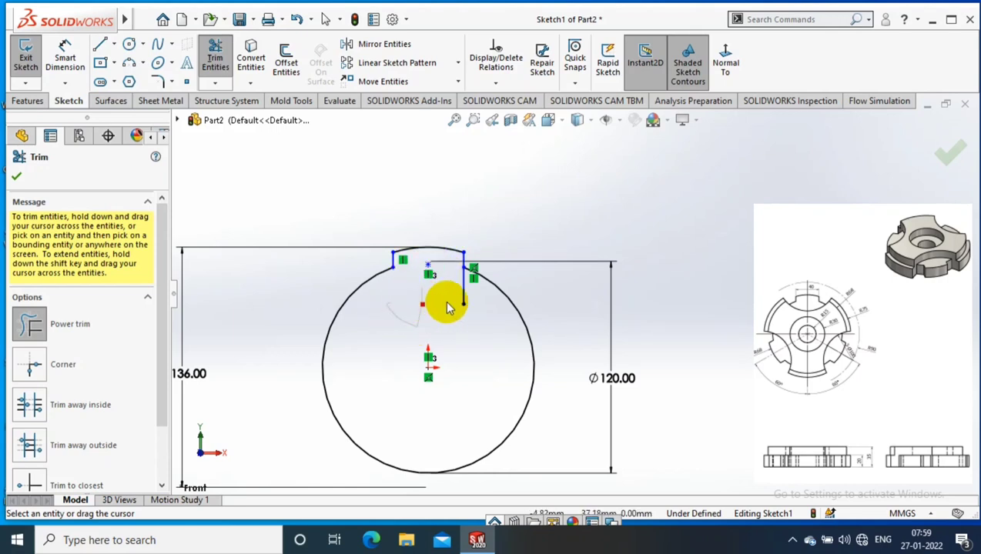
click(16, 176)
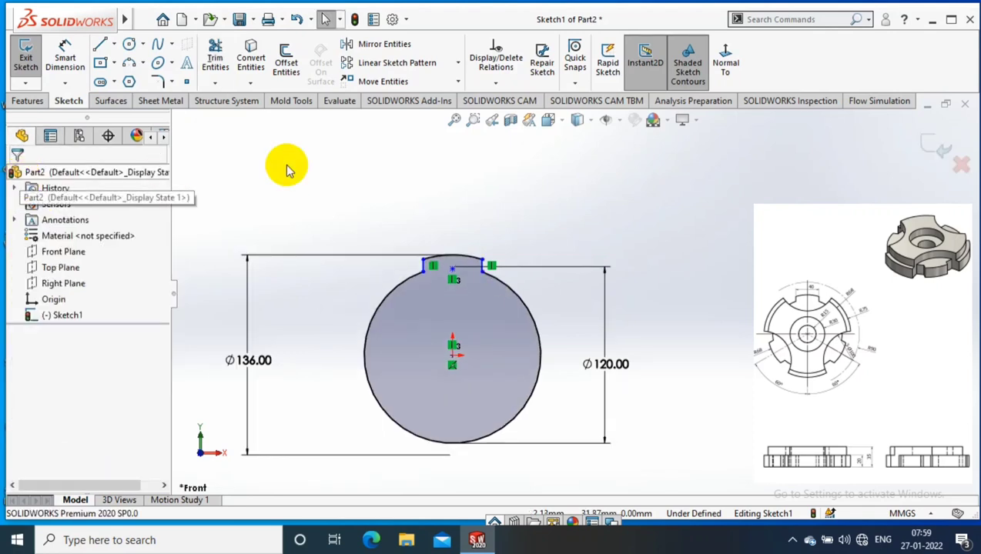
click(457, 63)
Step: Circular-pattern the tab's side lines and top arc, 3 instances over 360° around the origin
click(404, 97)
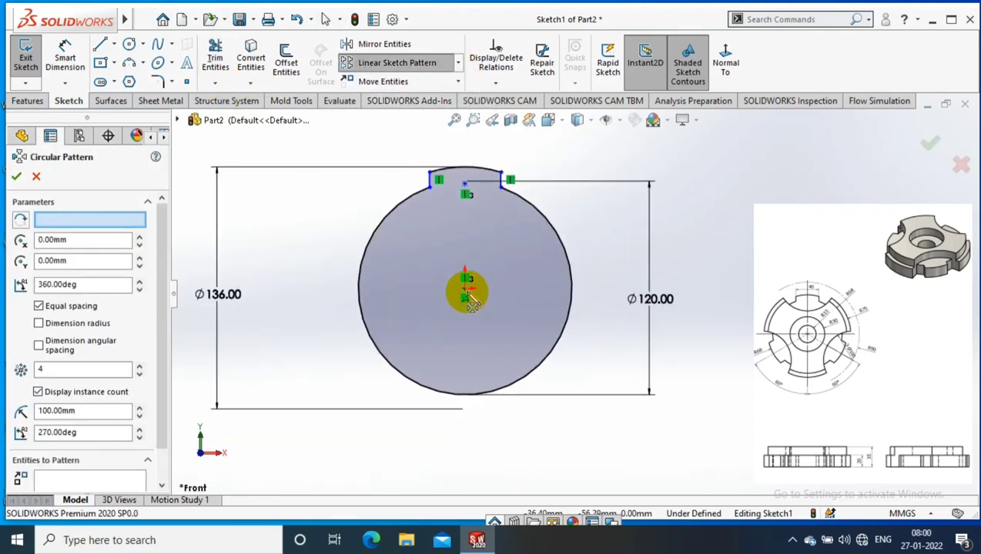
click(465, 288)
click(105, 482)
click(429, 177)
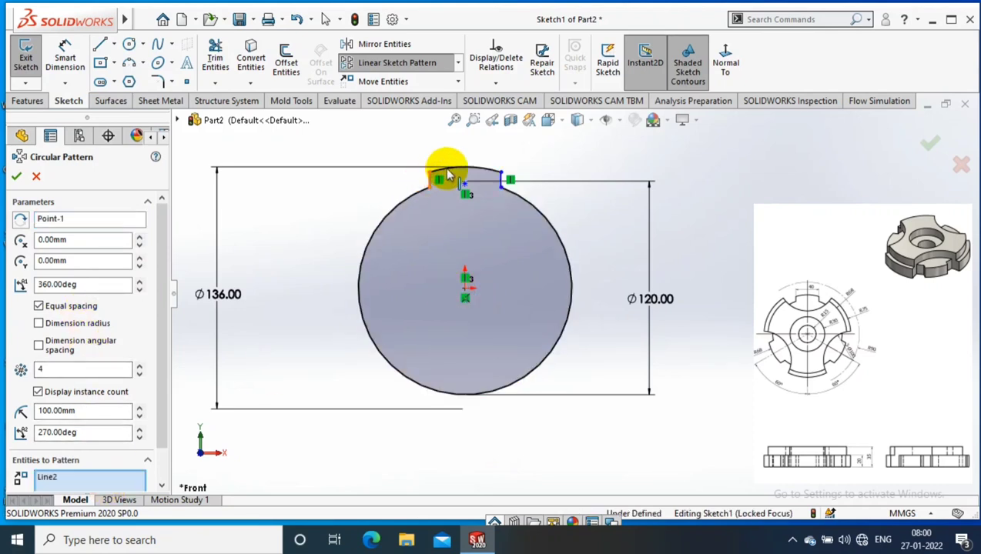
click(456, 170)
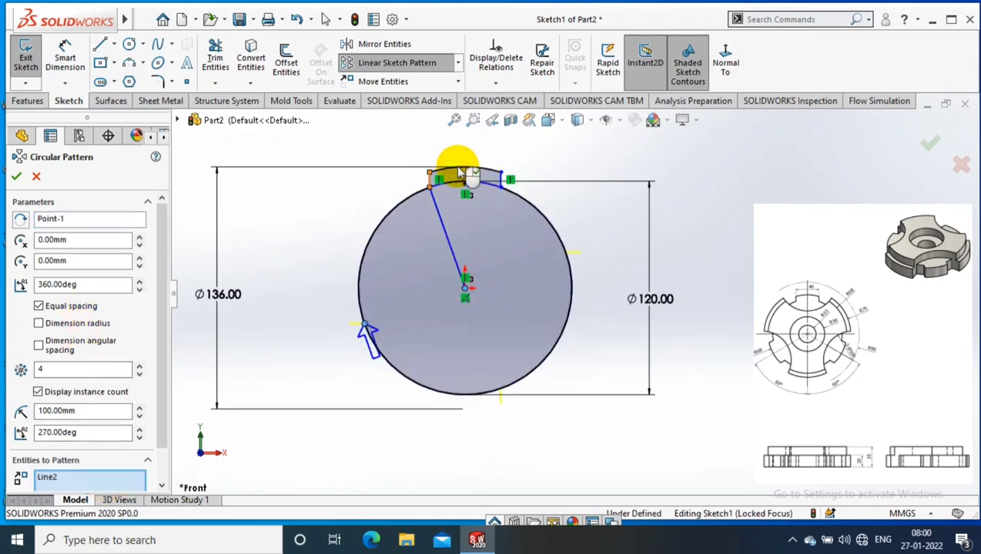
click(503, 182)
click(74, 370)
text(3)
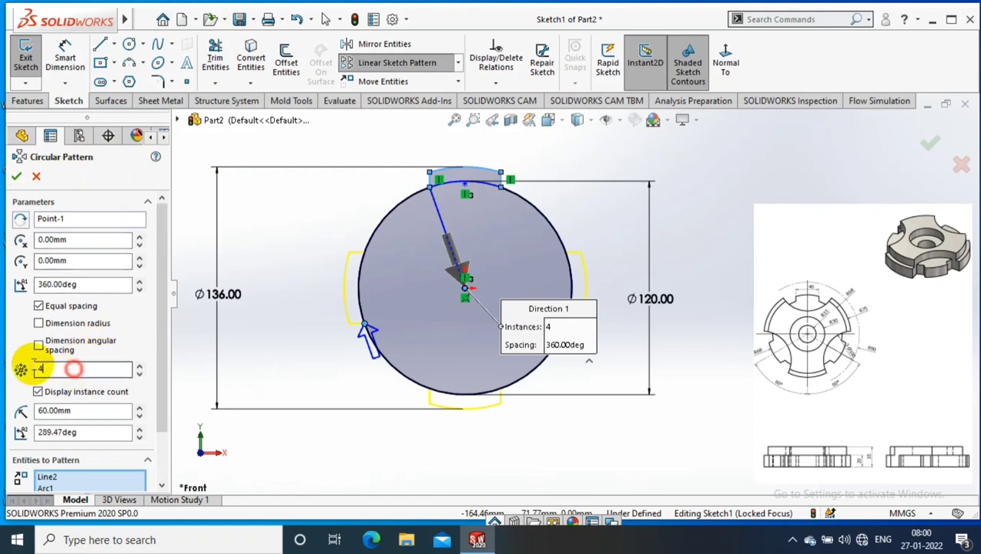
click(17, 177)
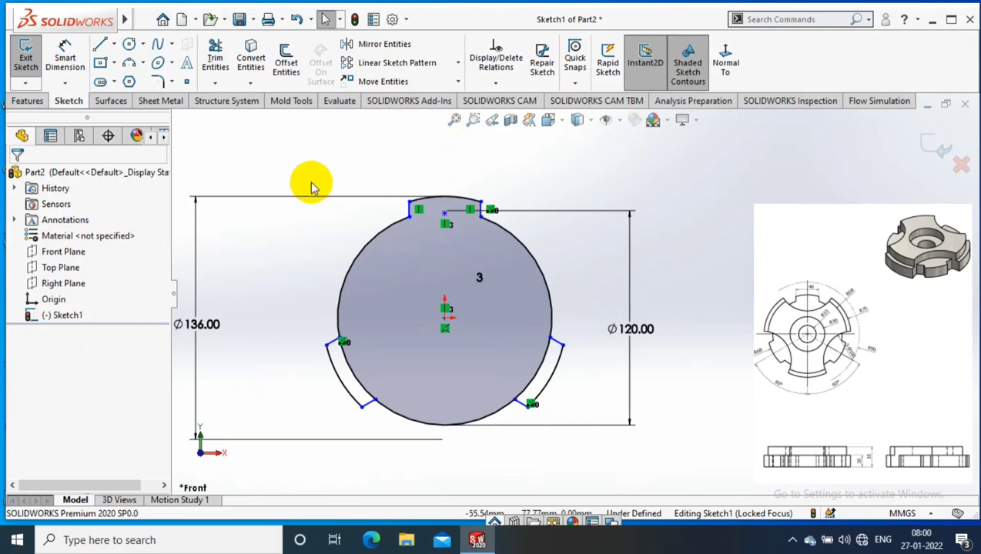
Step: Draw an origin-centred outer circle and dimension it Ø150
click(129, 44)
click(444, 316)
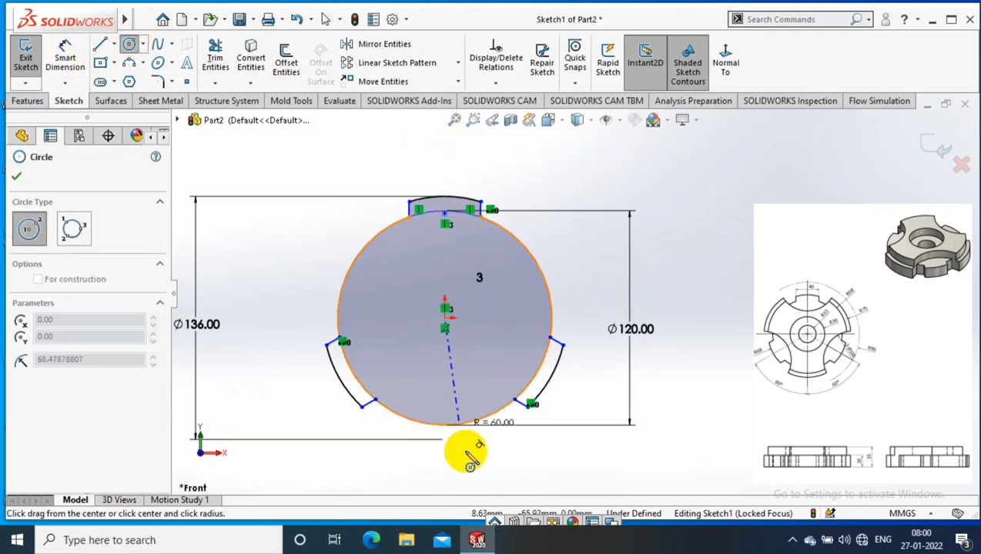
click(461, 452)
click(66, 61)
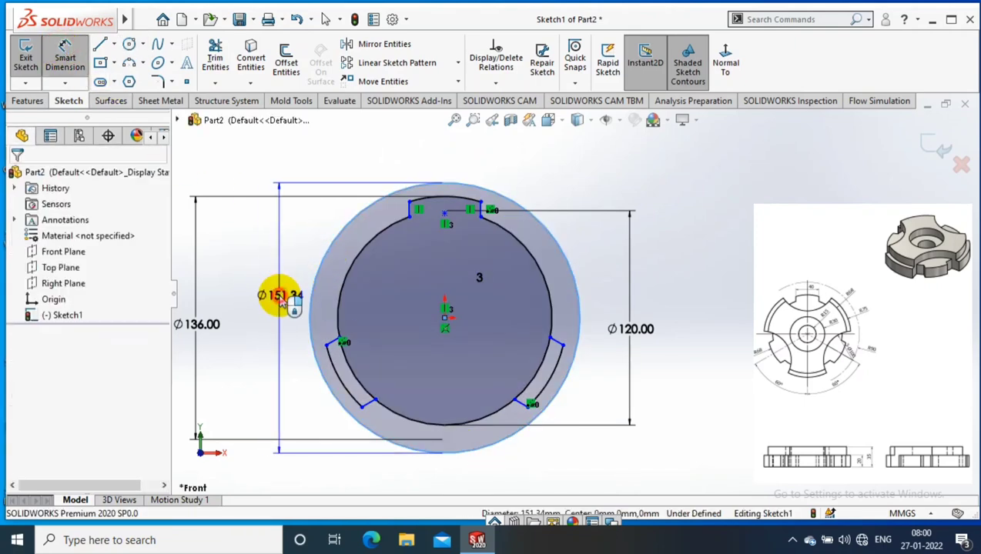
click(279, 296)
text(170)
key(Return)
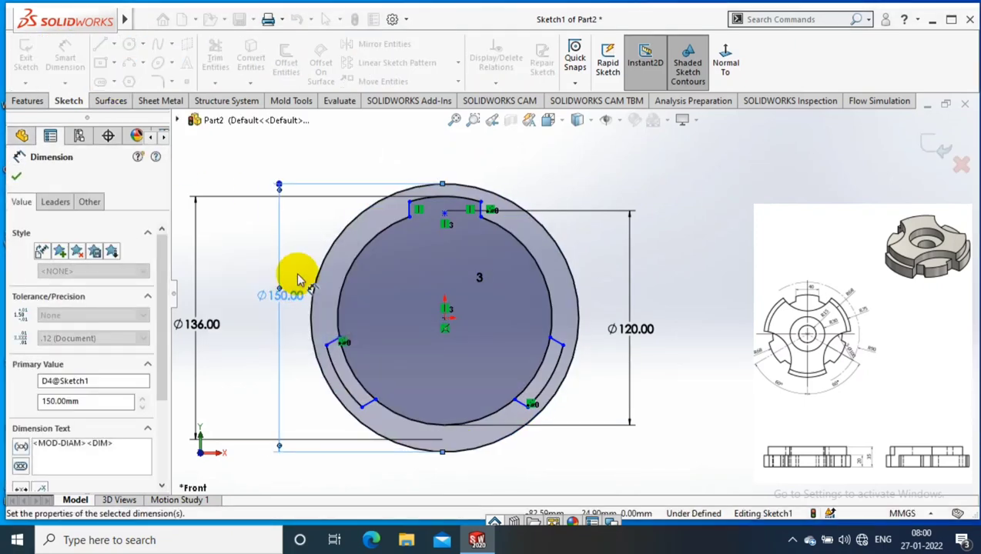
click(624, 189)
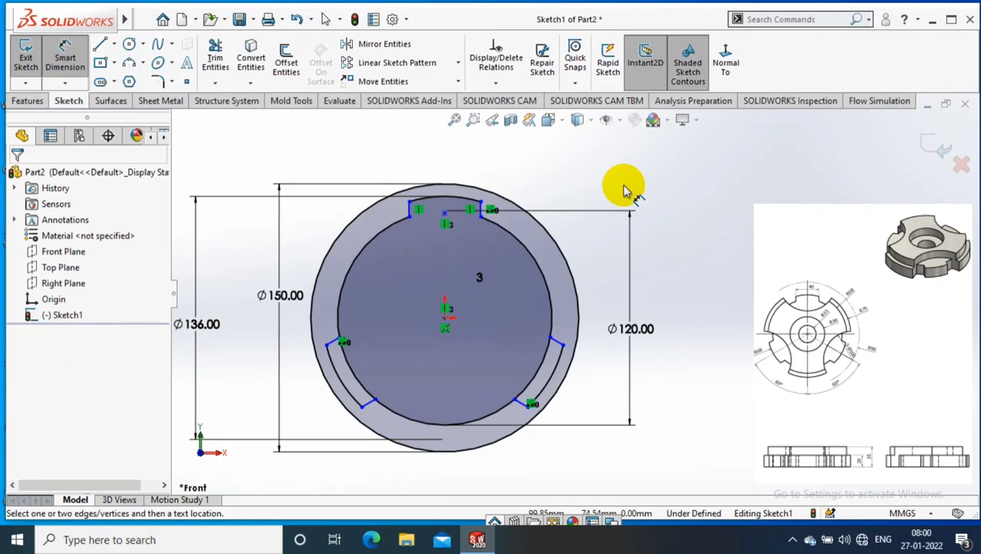
Step: Add a concentric Ø136 circle inside the Ø150 circle
click(129, 44)
click(444, 328)
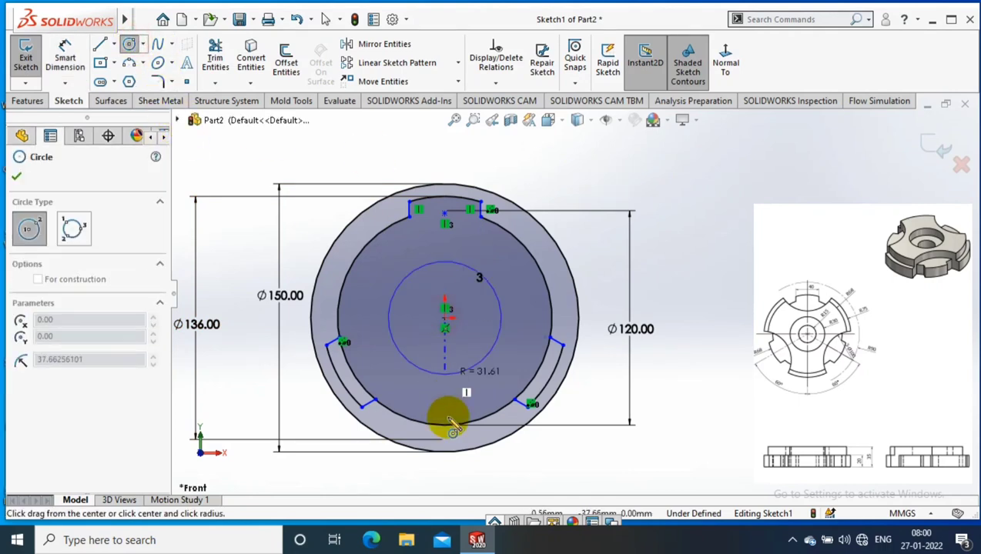
click(467, 456)
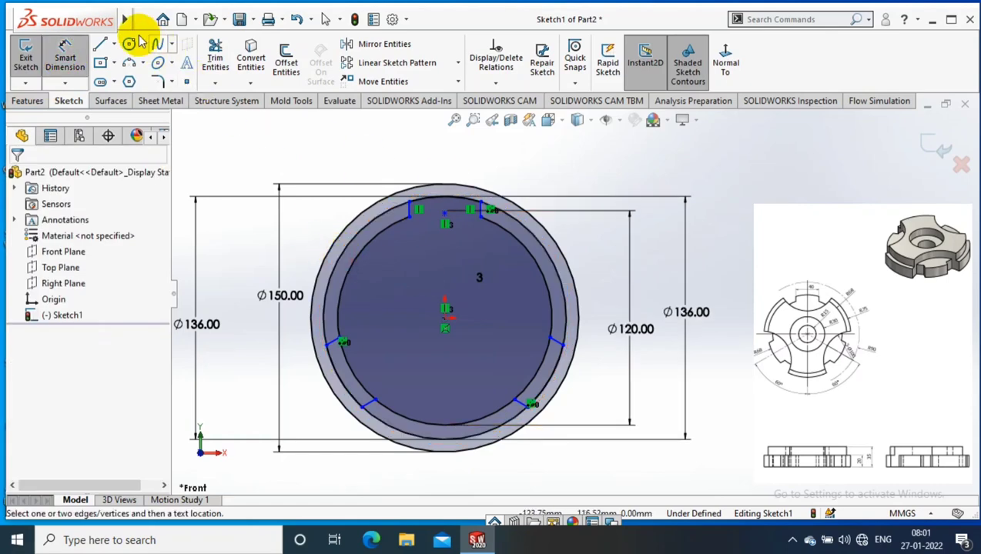
Step: Sketch a circle centred above the part and begin dimensioning its diameter
click(129, 44)
click(444, 142)
click(444, 257)
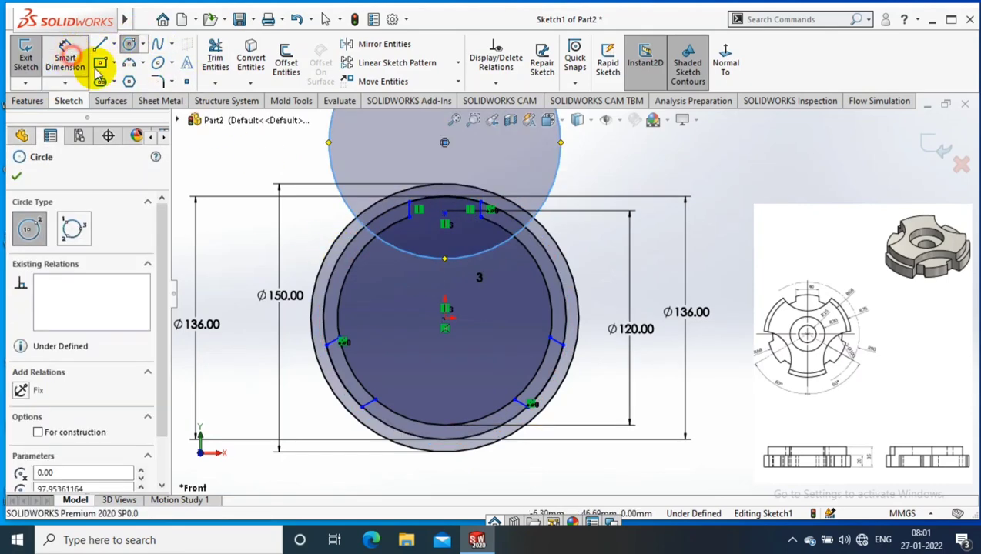
click(80, 65)
click(266, 161)
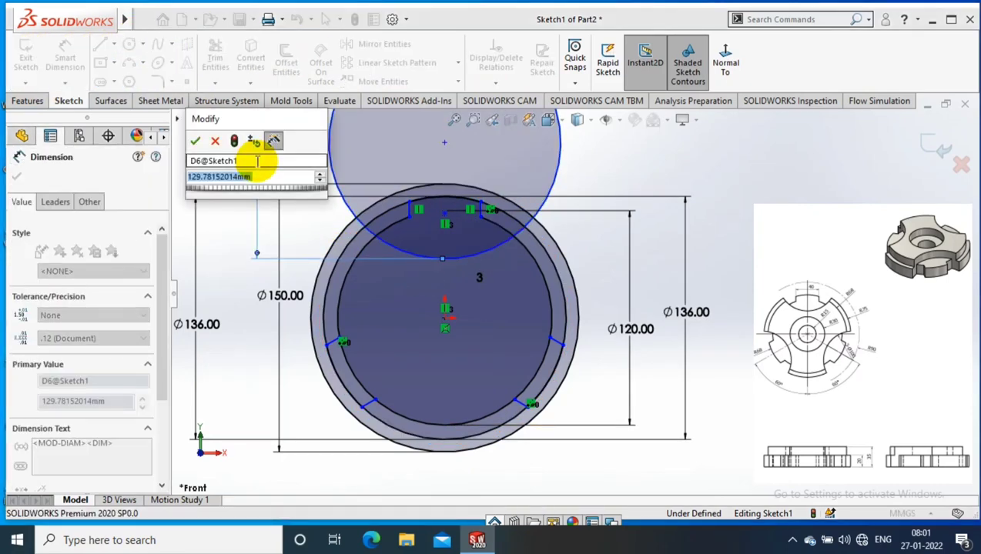
Step: Set the upper circle's diameter to 100
text(90*2)
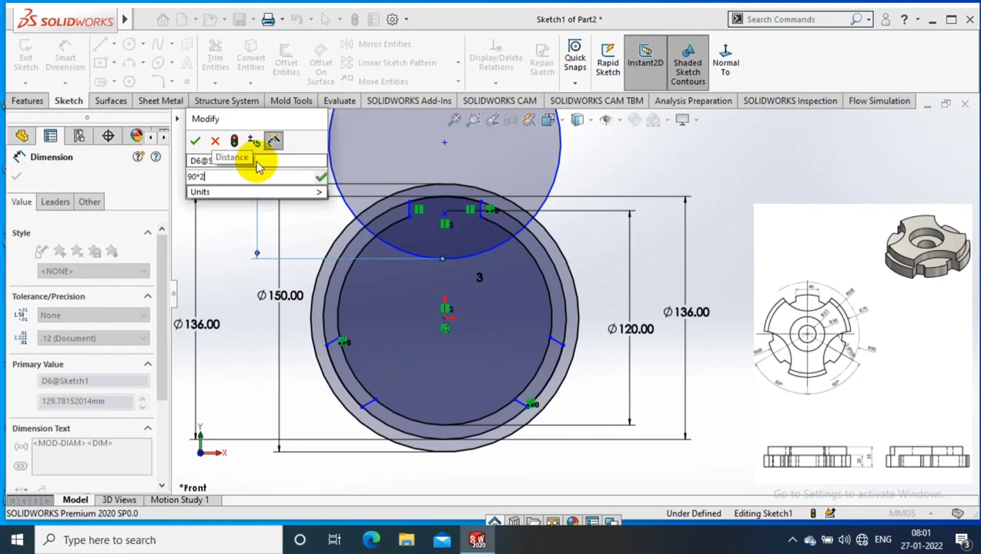
key(BackSpace)
key(BackSpace)
key(BackSpace)
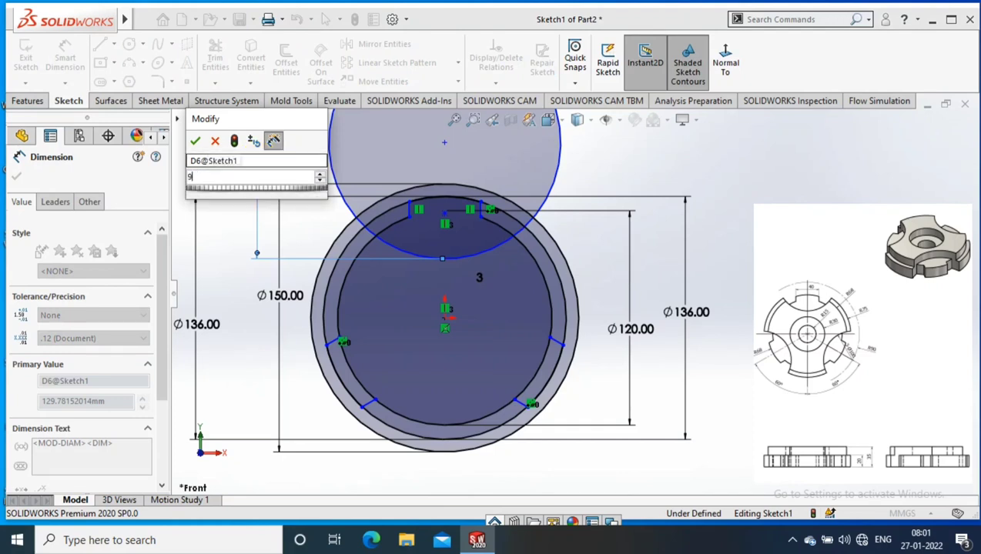
key(BackSpace)
text(100)
key(Return)
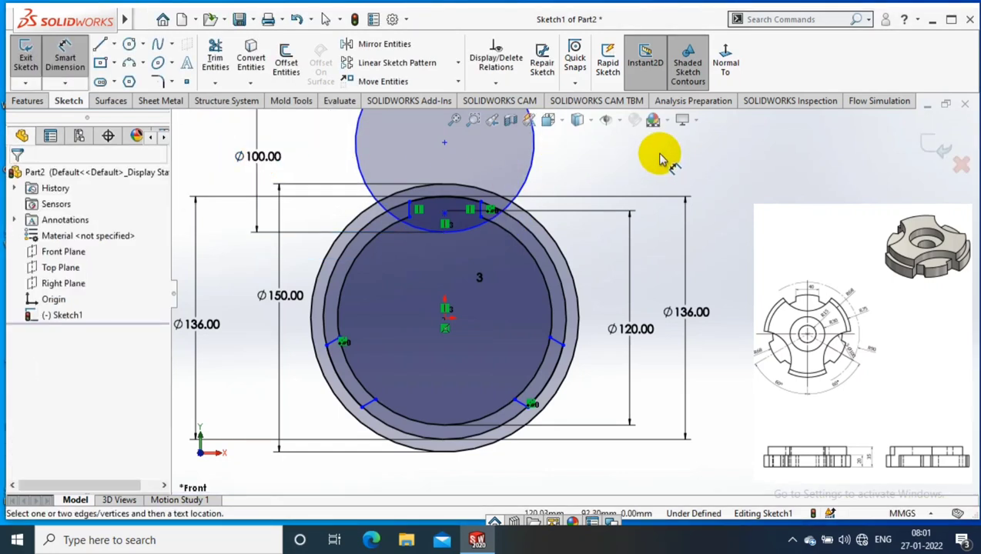
Step: Dimension the vertical distance between the two centres, finally setting it to 90
key(z)
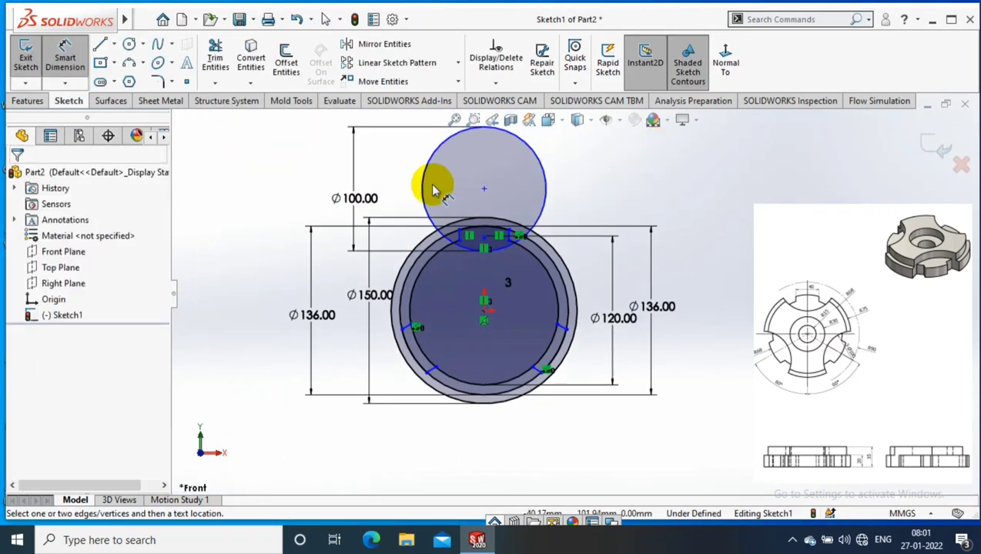
click(485, 190)
click(483, 311)
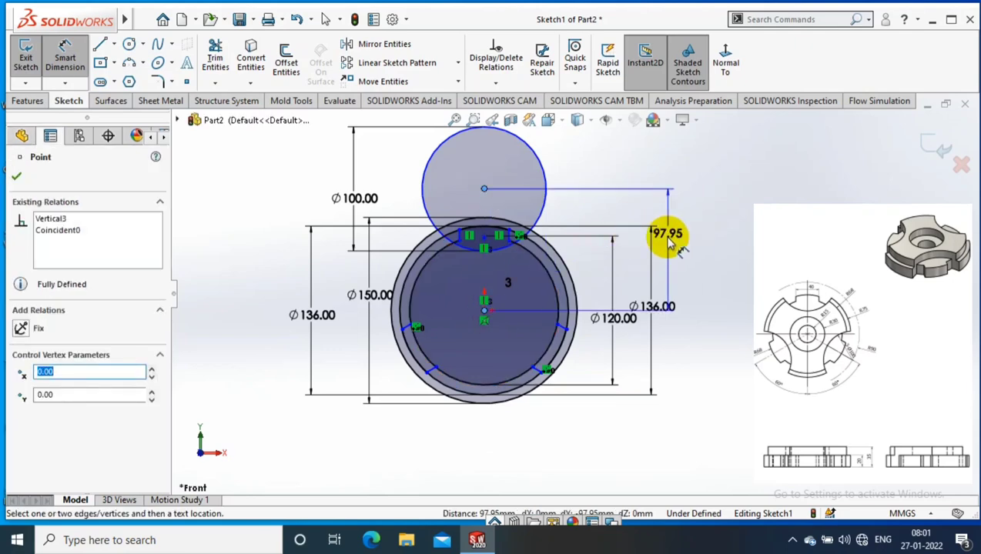
click(681, 238)
text(45)
key(Return)
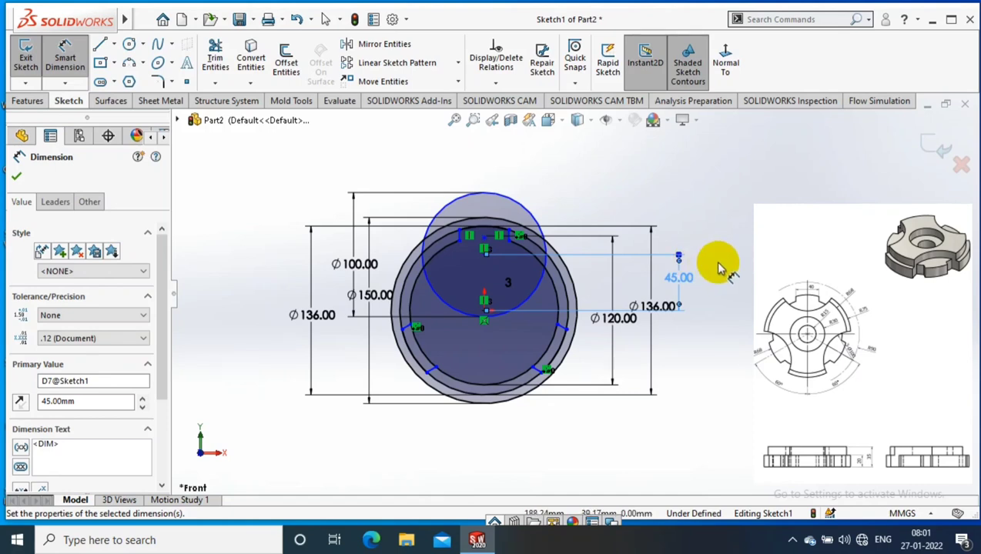
double_click(681, 276)
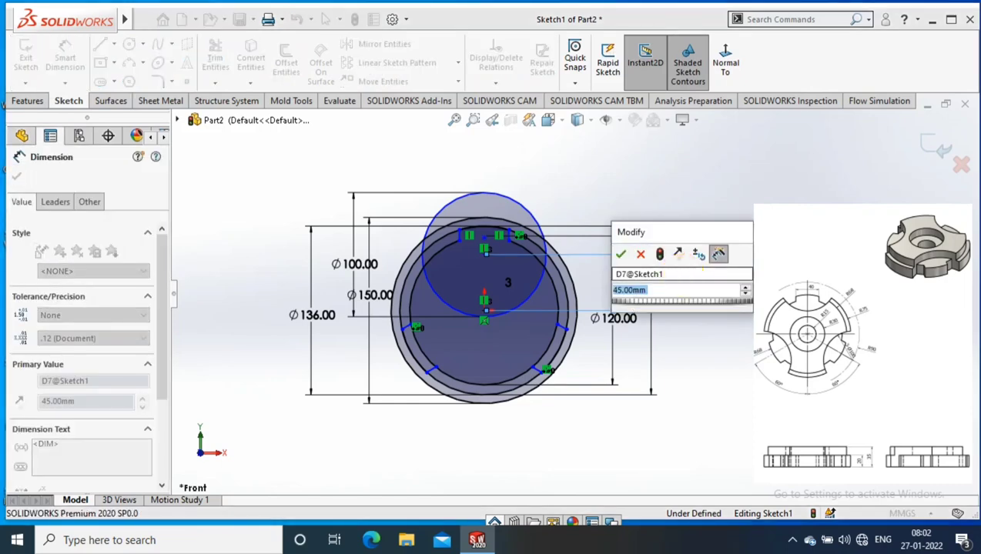
text(90)
key(Return)
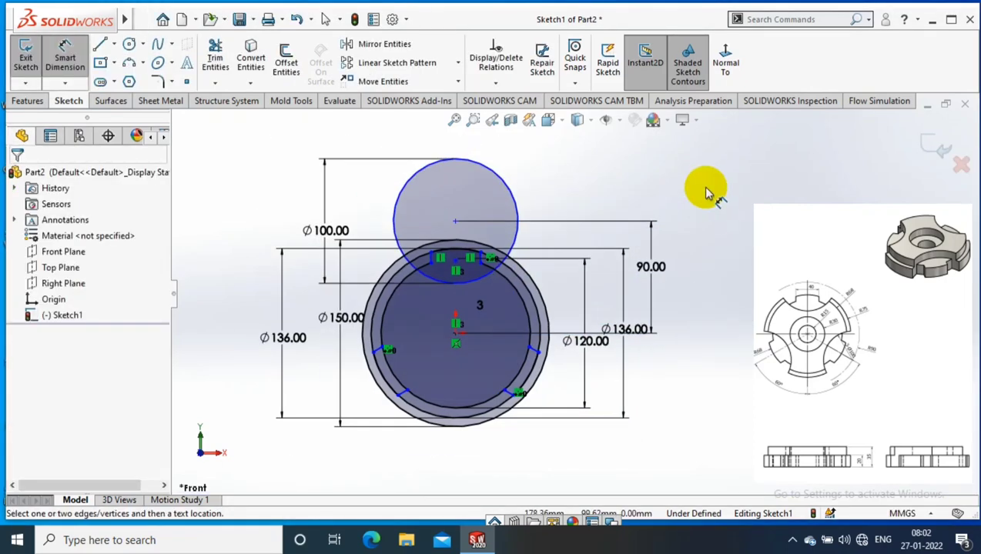
Step: Power-trim the Ø100 circle and top rim arcs, leaving one notch arc at the top
click(216, 82)
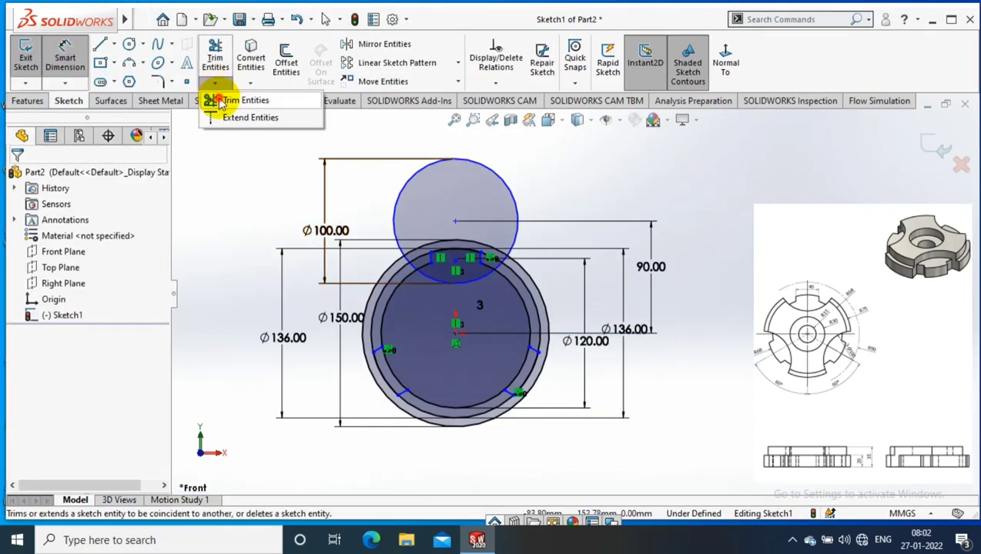
click(227, 96)
drag(495, 156, 462, 204)
scroll(454, 230, down, 2)
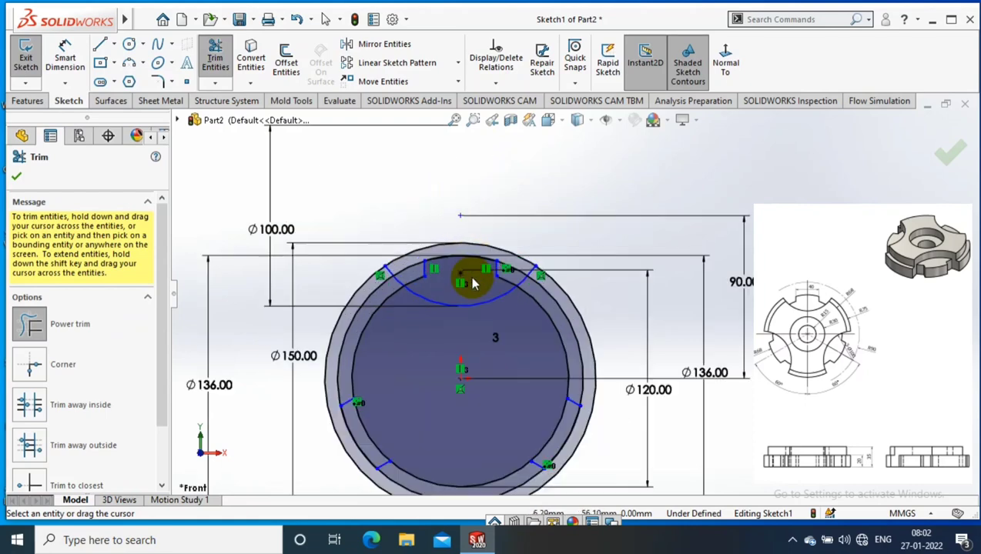
drag(462, 266, 400, 230)
scroll(404, 265, down, 2)
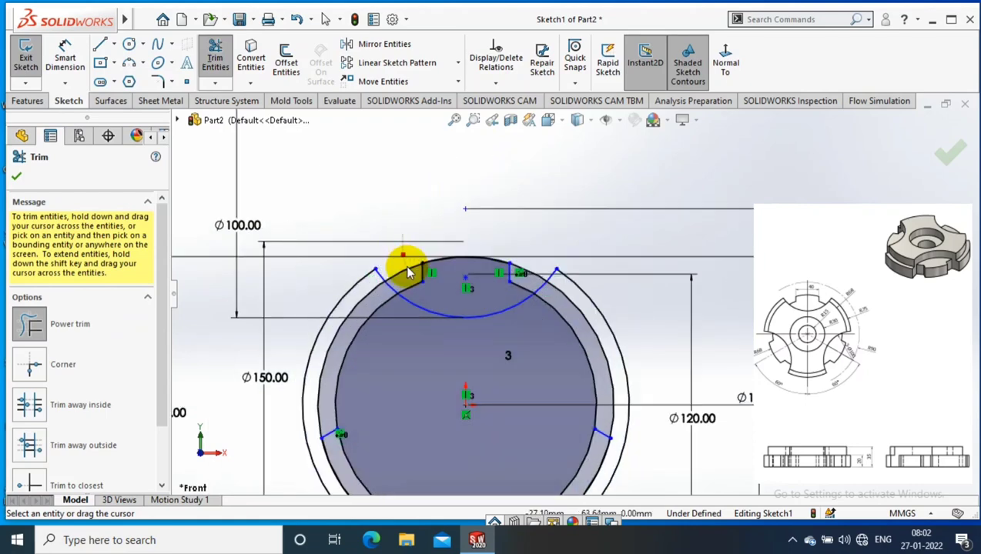
drag(408, 275, 499, 234)
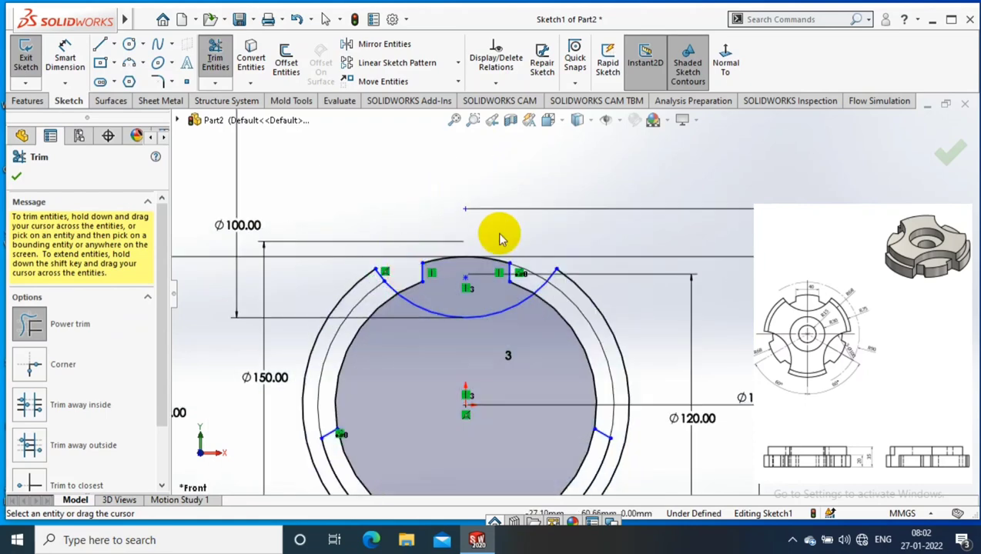
scroll(569, 284, up, 3)
scroll(650, 422, down, 1)
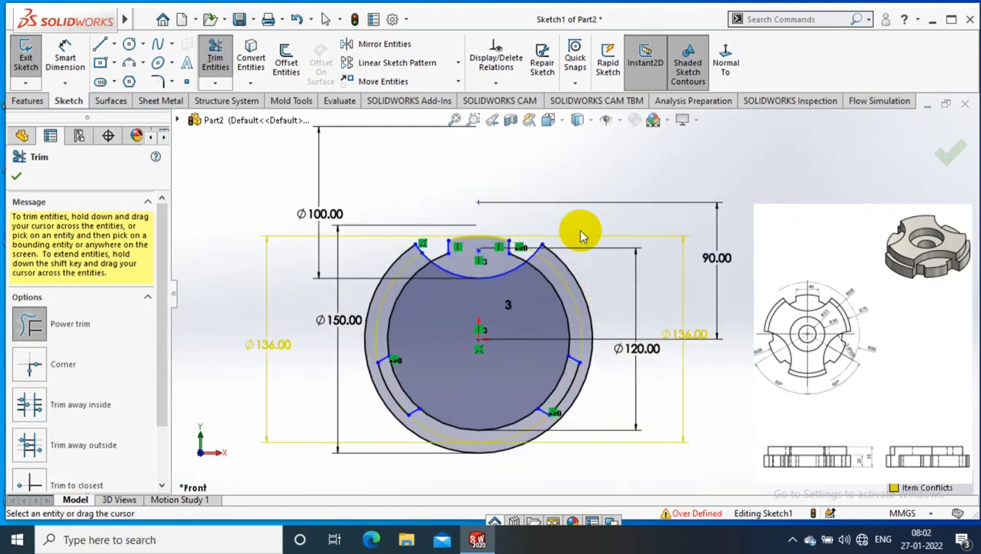
click(17, 175)
click(458, 62)
click(406, 98)
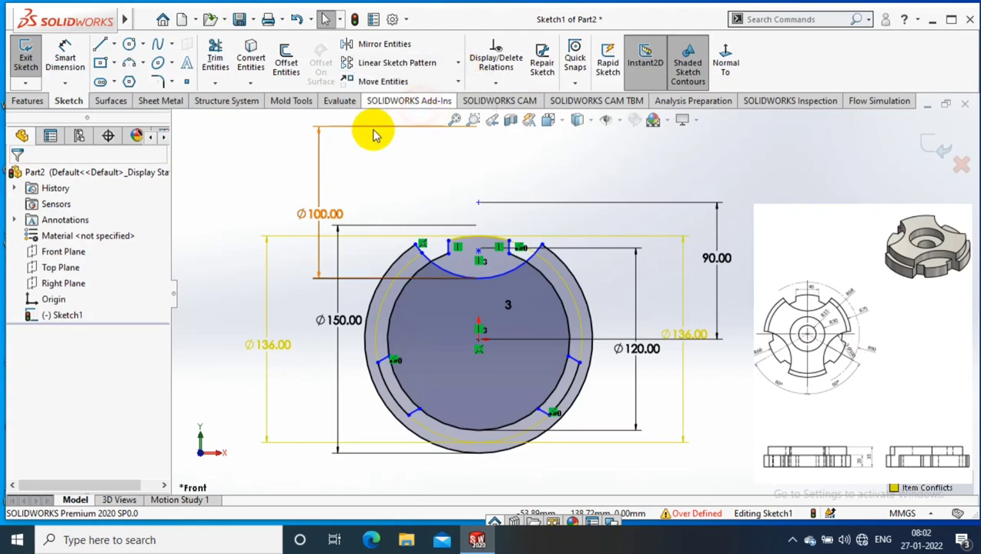
Step: Circular-pattern the top Ø100 notch arc into 3 copies around the part's centre
click(478, 347)
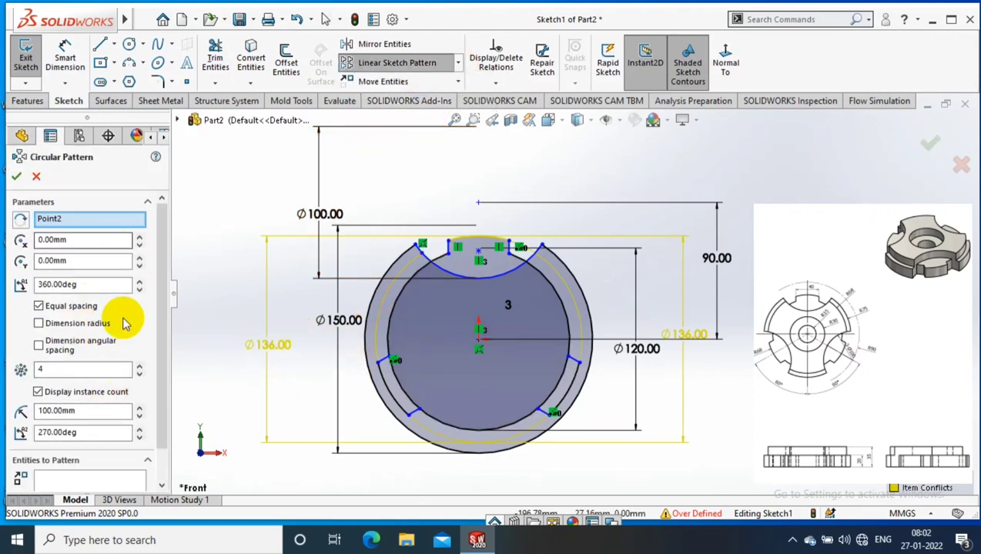
click(89, 477)
click(510, 269)
double_click(52, 369)
text(3)
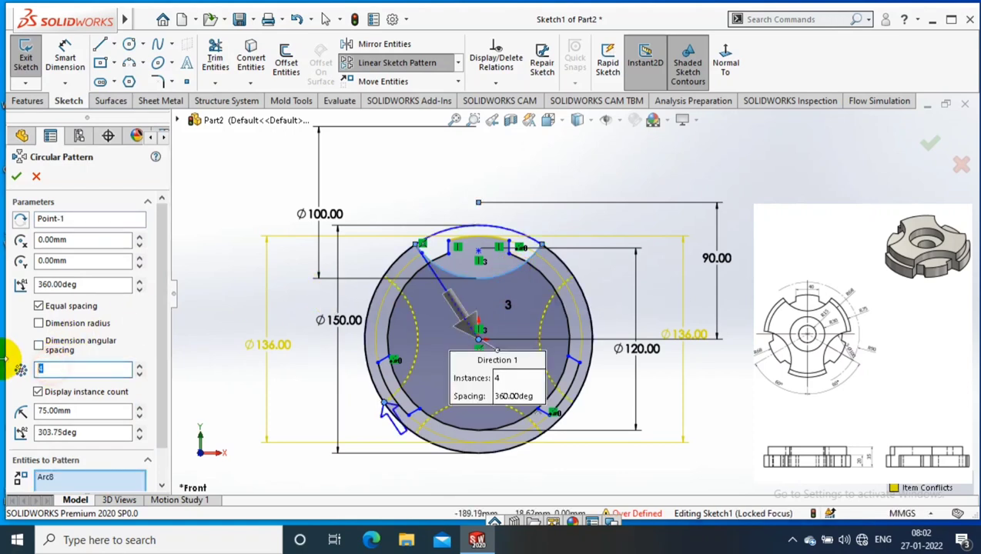
click(16, 177)
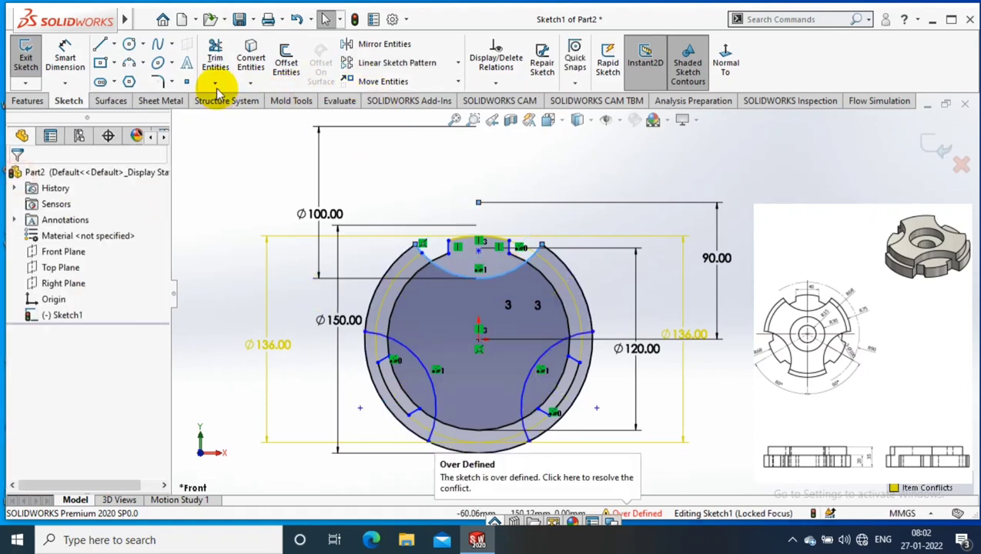
Step: Trim the excess rim arcs around the notches and delete the conflicting Ø136 dimension
click(216, 58)
mouse_move(629, 320)
mouse_down()
mouse_move(548, 437)
mouse_move(519, 460)
mouse_move(400, 437)
mouse_move(422, 412)
mouse_move(372, 389)
mouse_move(373, 353)
mouse_up()
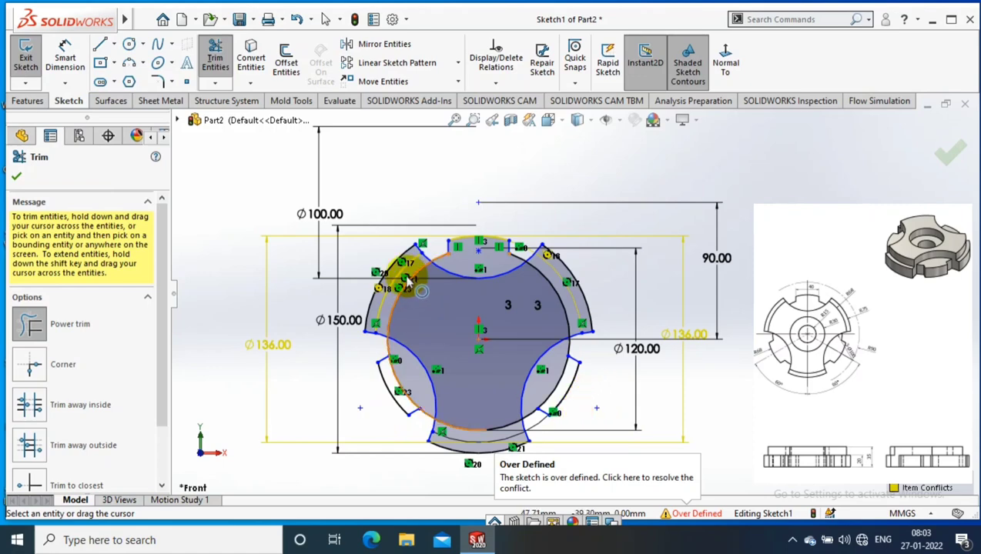
scroll(400, 271, down, 2)
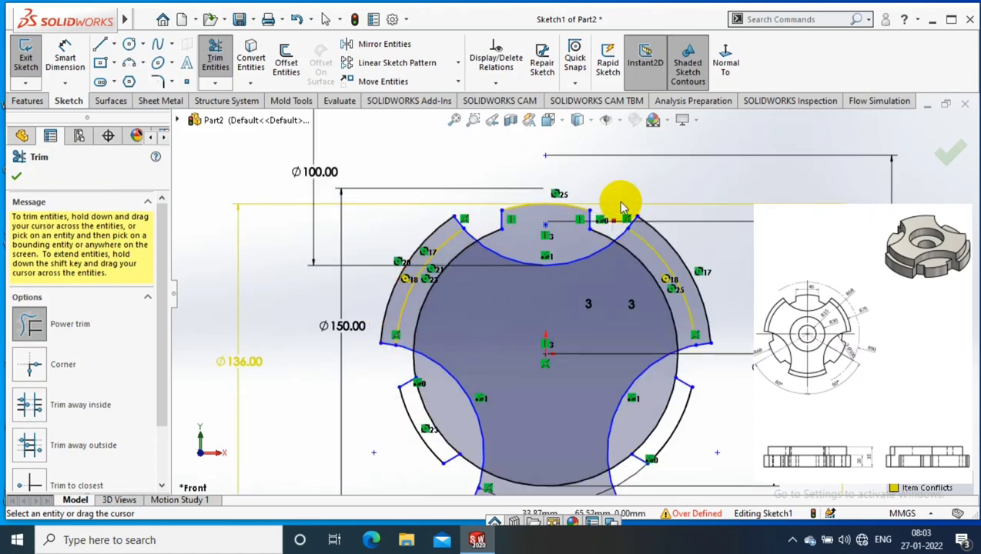
scroll(654, 292, up, 2)
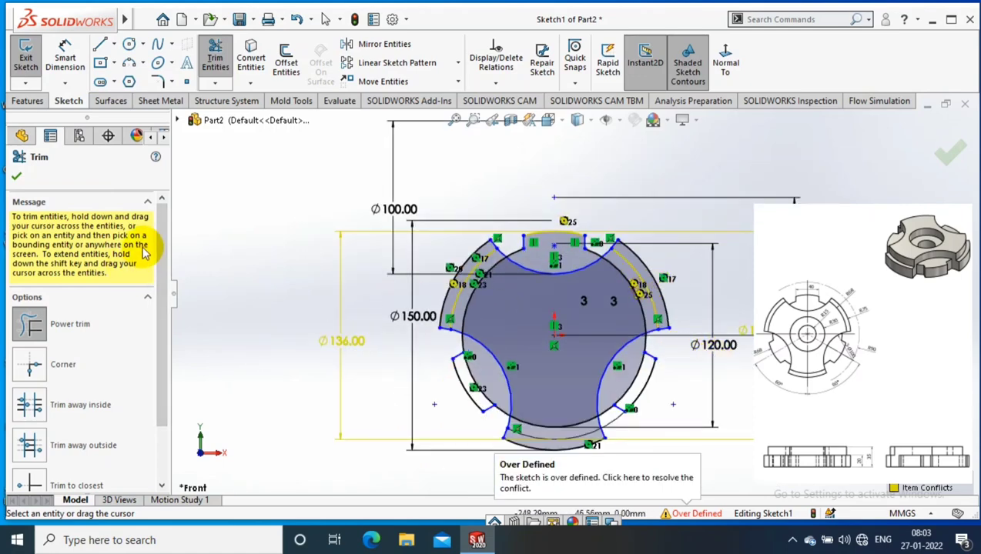
key(Escape)
click(346, 354)
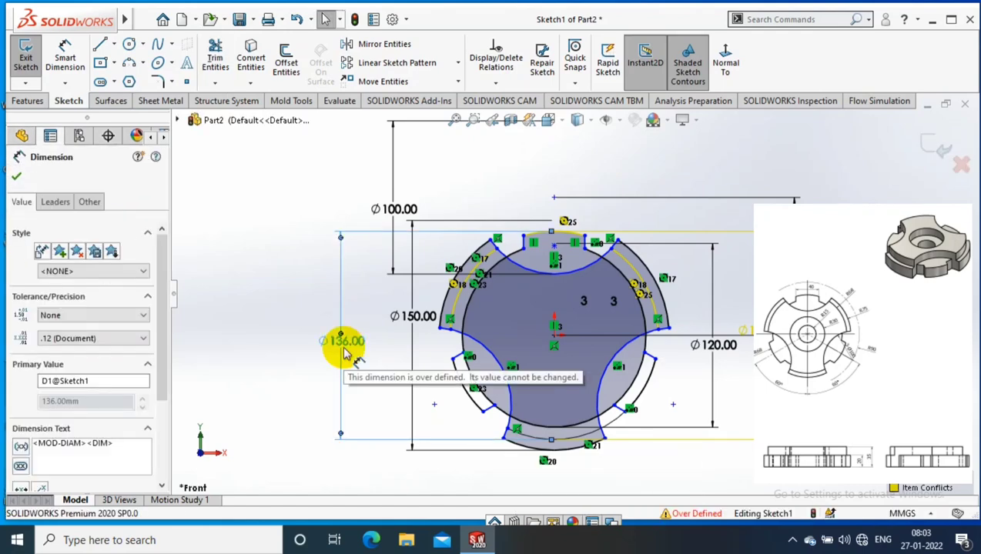
key(Delete)
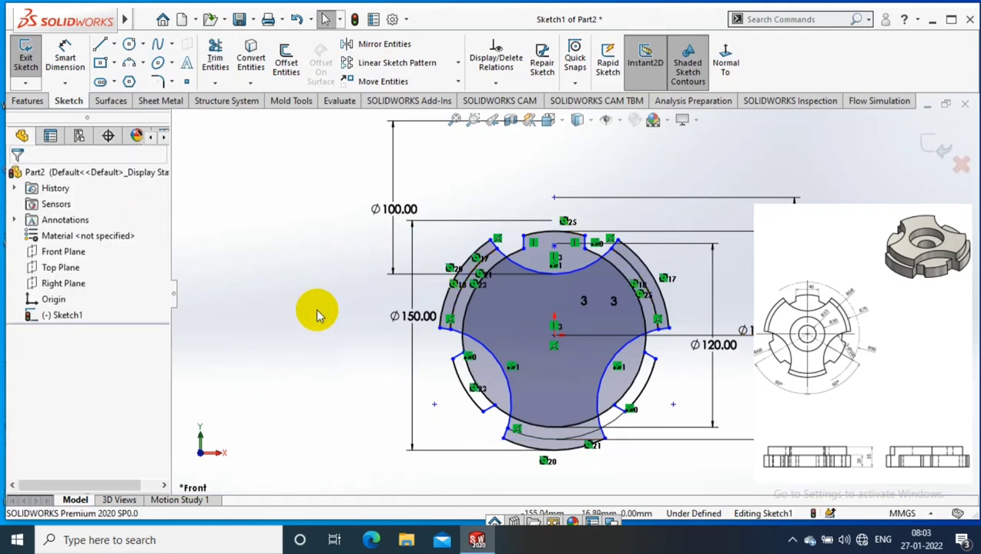
Step: Draw a circle on the sketch origin and dimension it Ø30
click(129, 44)
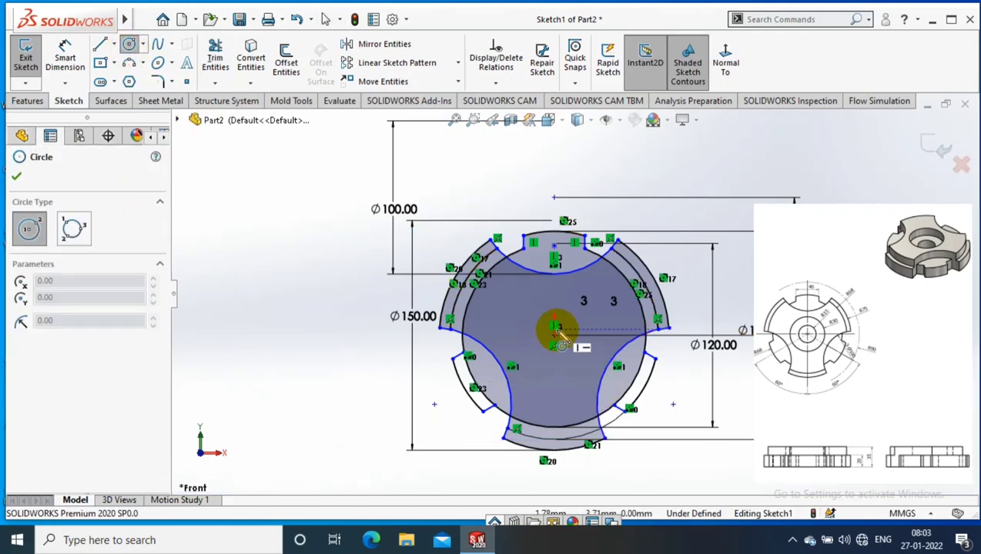
drag(555, 334, 577, 359)
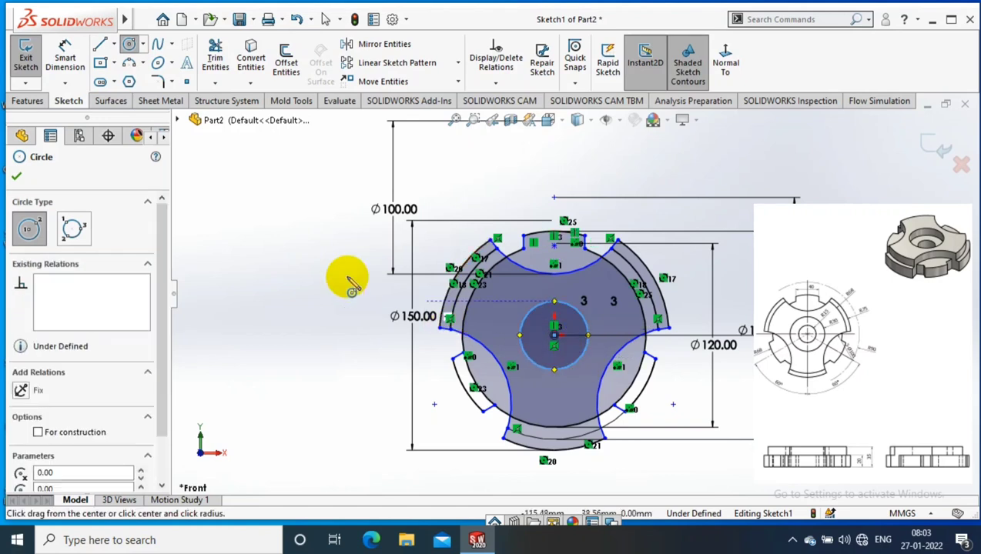
key(d)
click(524, 356)
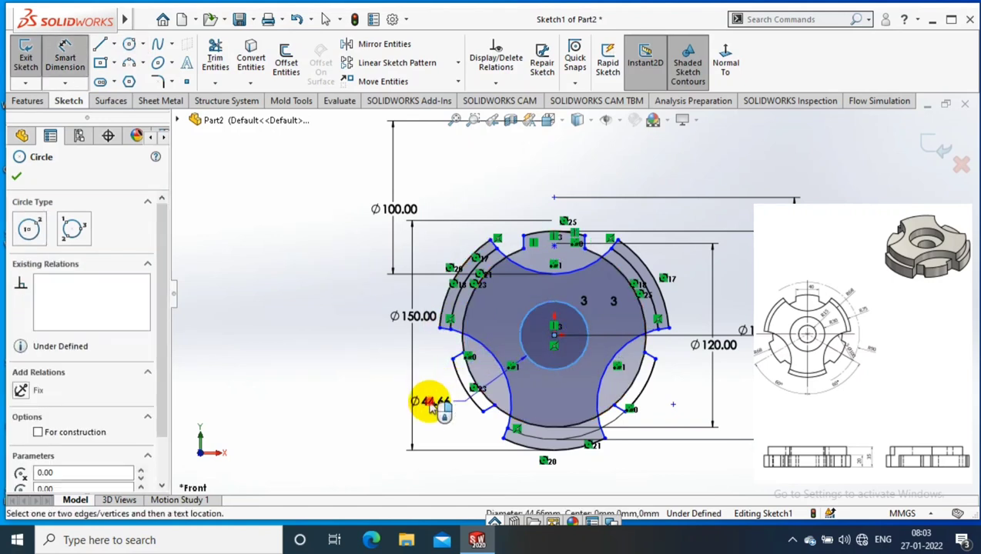
click(429, 404)
text(30)
key(Return)
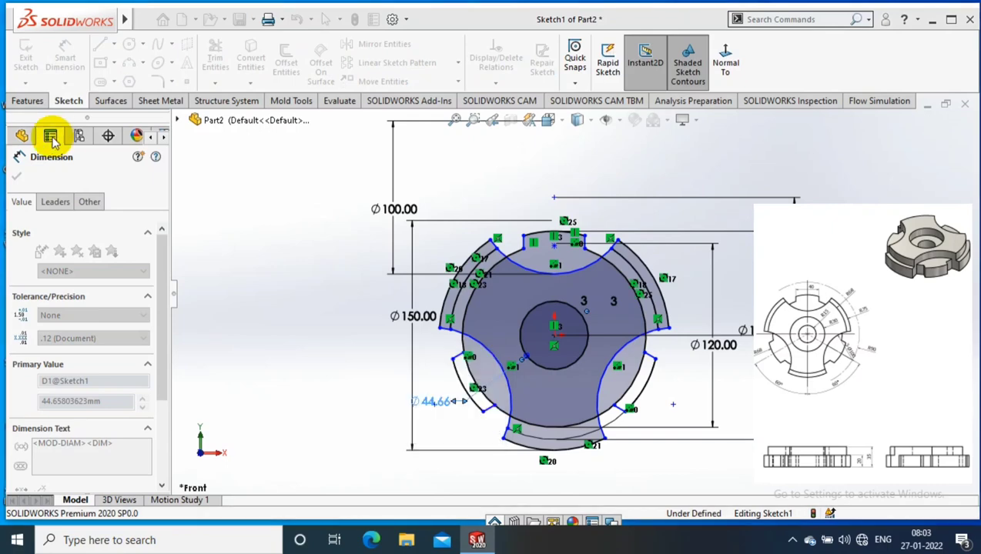
click(18, 178)
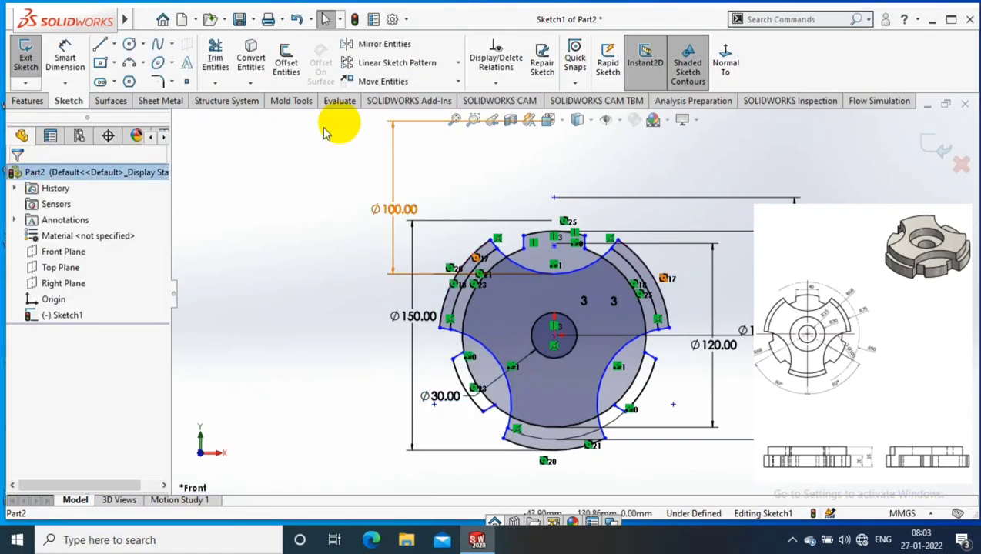
Step: Exit the sketch and start an Extruded Boss/Base feature
click(933, 145)
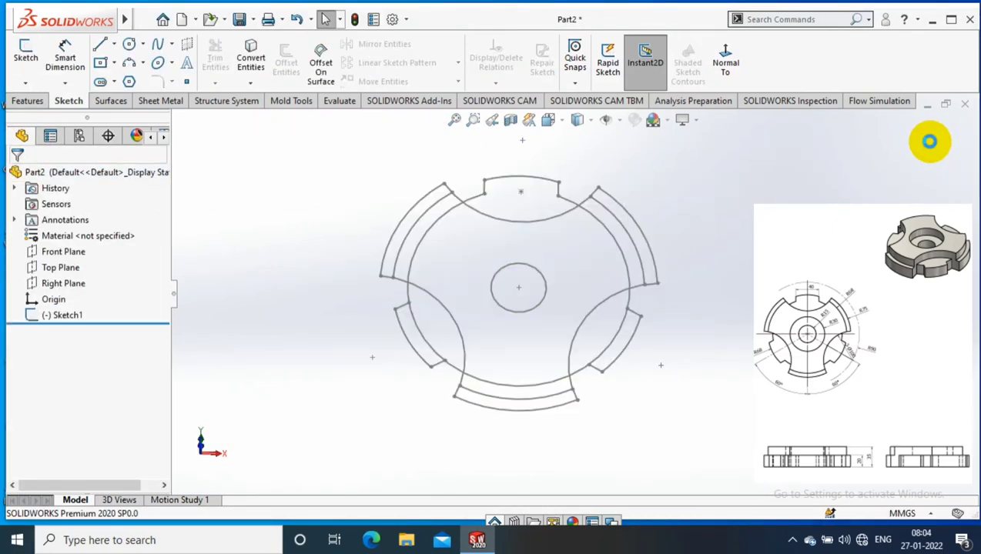
click(27, 101)
click(29, 63)
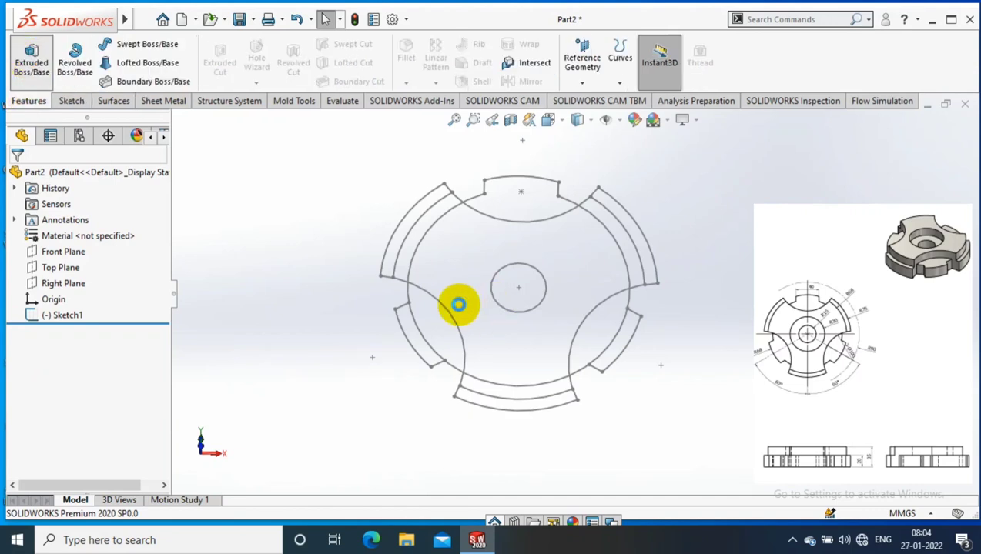
Step: Pick Sketch1 for a boss extrusion and clear its preselected ring contour
click(473, 201)
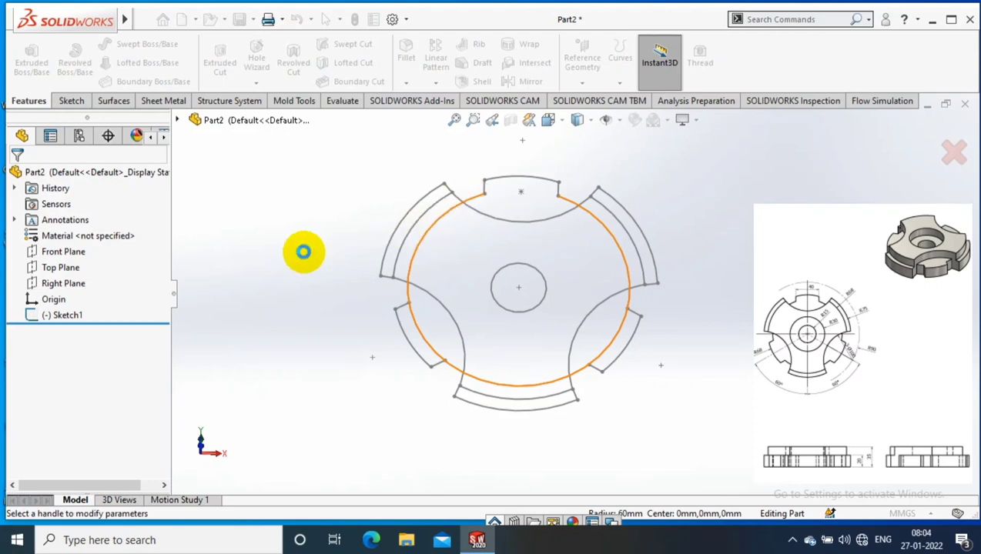
click(303, 252)
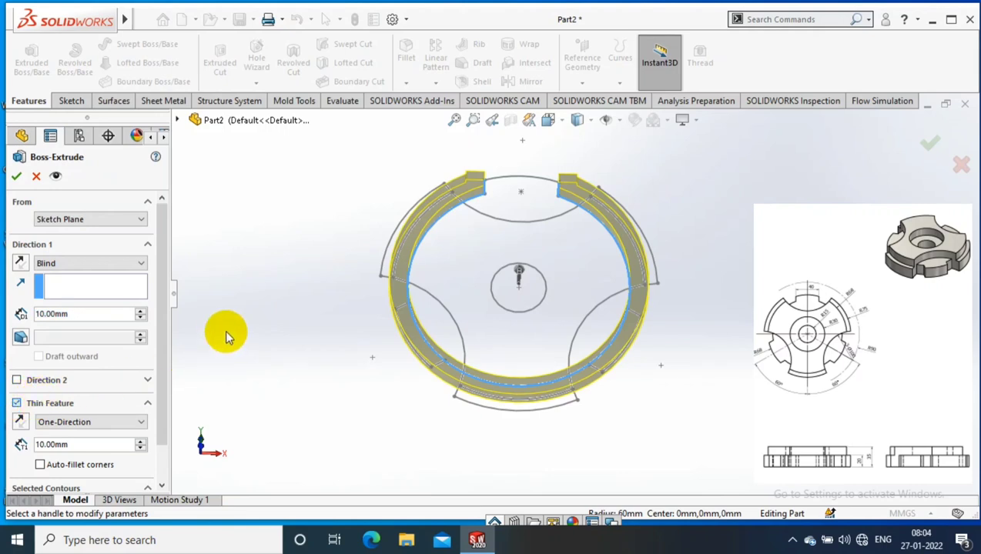
right_click(91, 446)
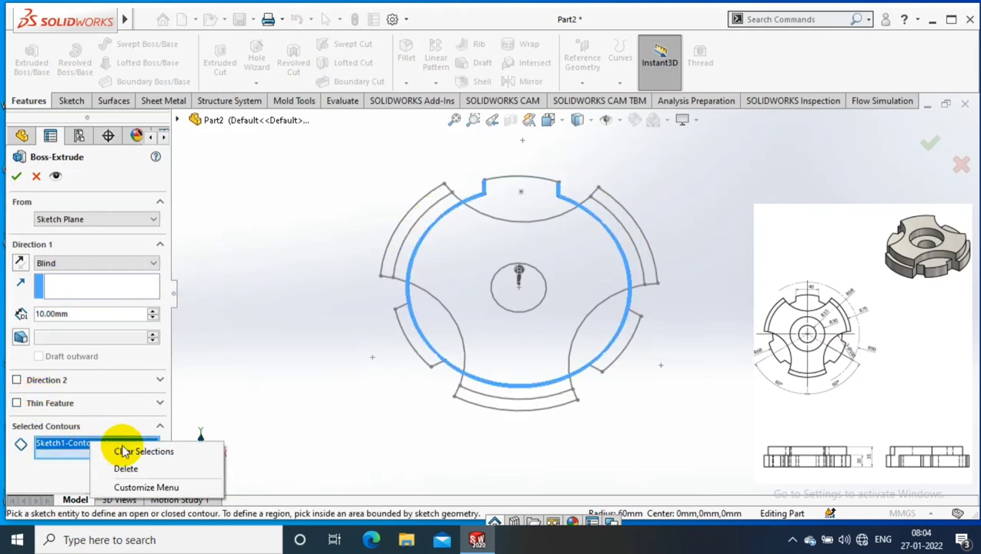
click(162, 451)
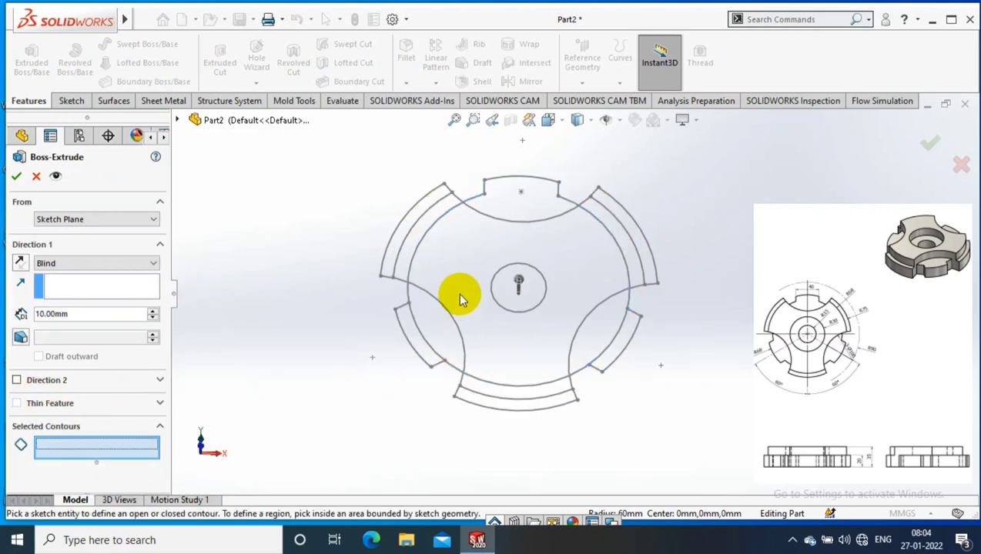
Step: Select the central region and the left, top and bottom-right slot regions, then extrude them 20 mm
click(471, 245)
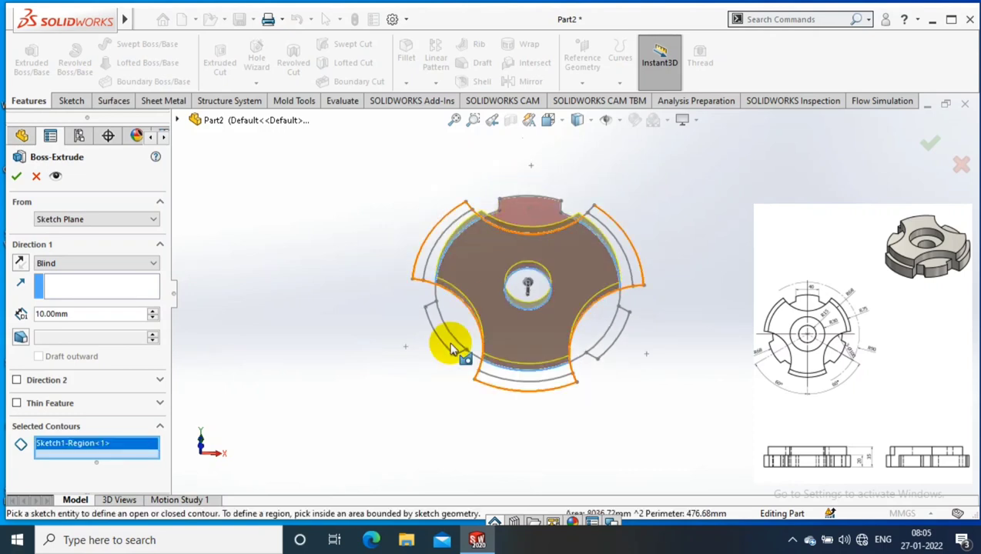
click(462, 327)
click(441, 322)
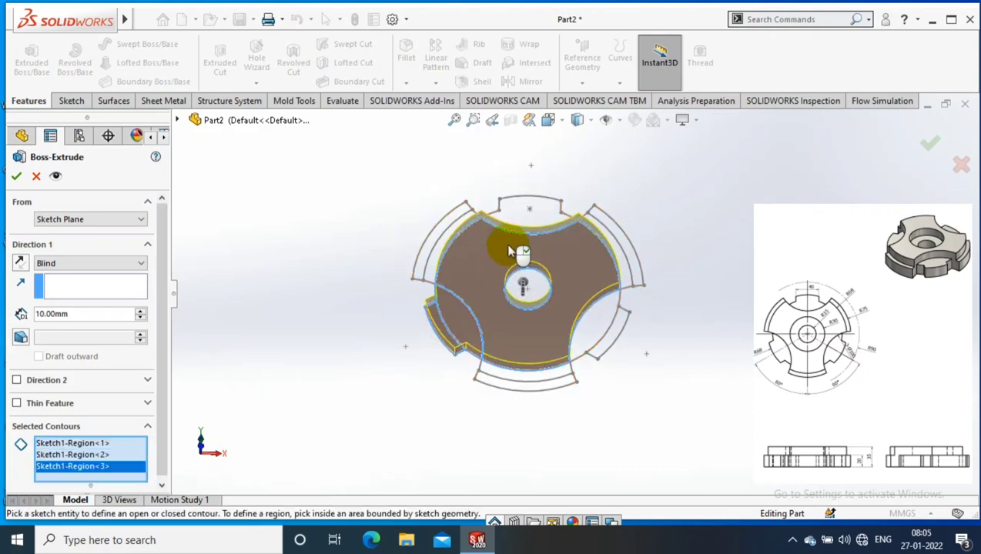
click(528, 216)
click(608, 336)
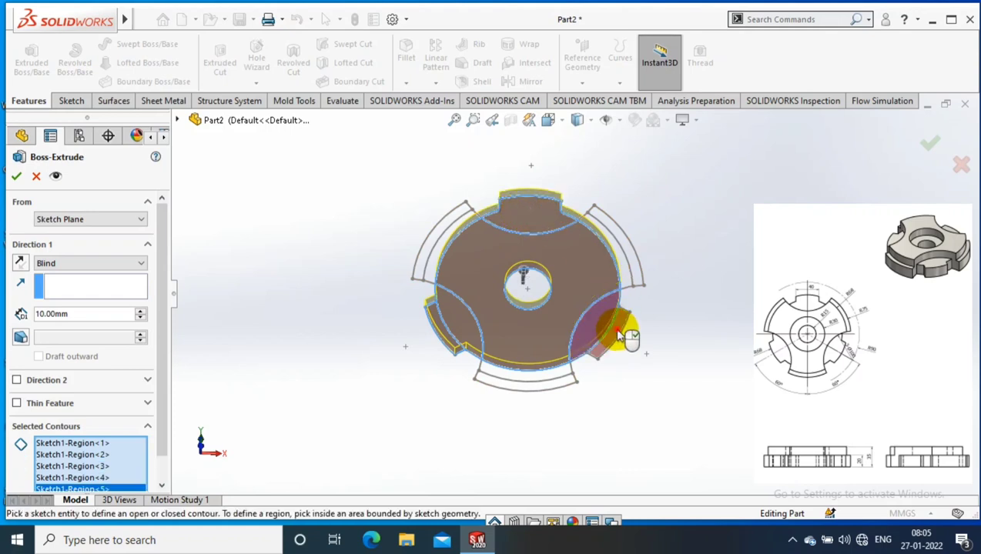
double_click(77, 312)
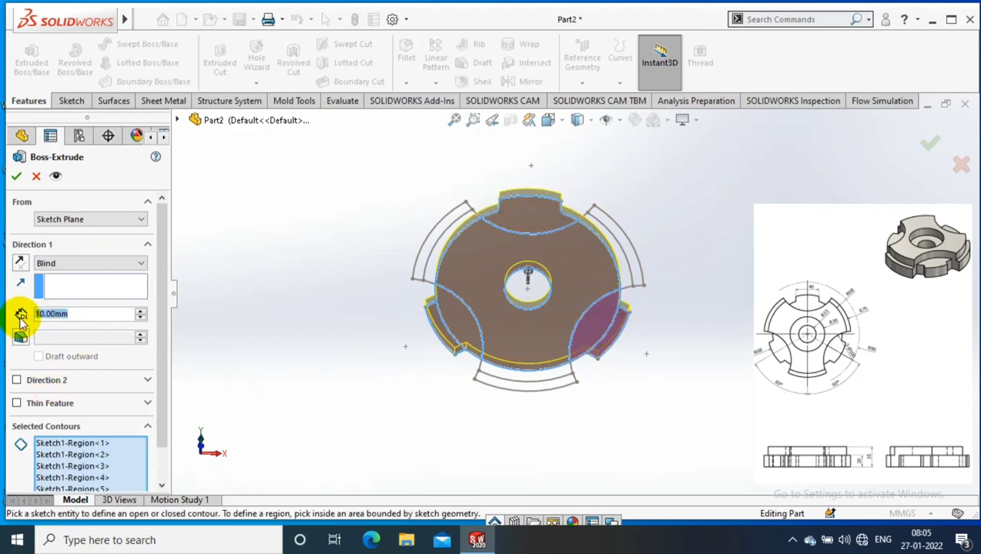
text(20)
key(Return)
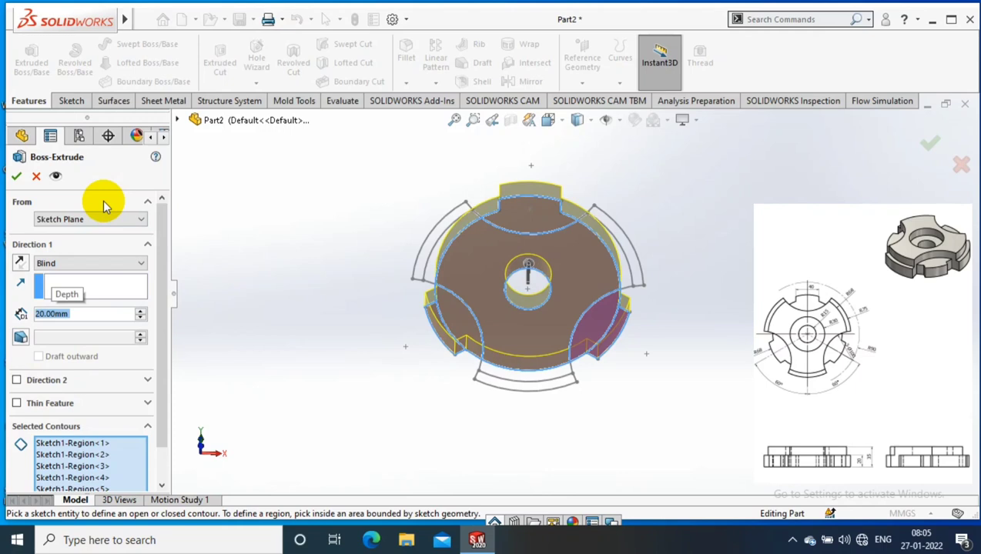
click(17, 176)
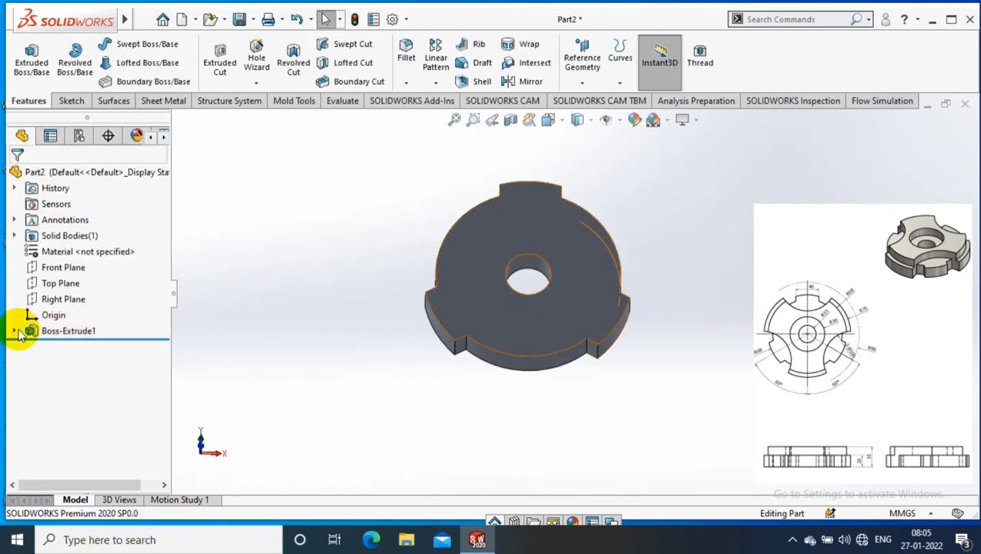
Step: Show Sketch1 again from under Boss-Extrude1
click(16, 332)
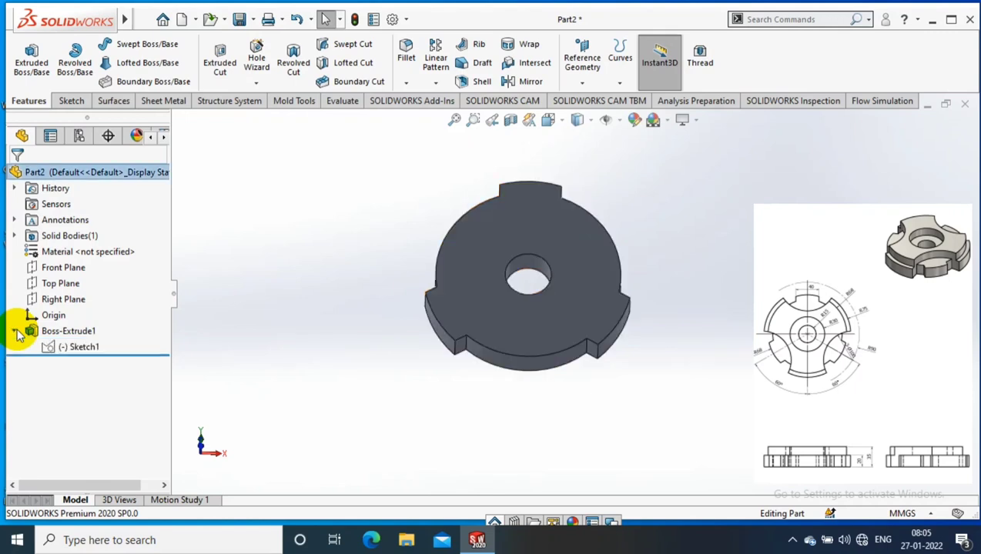
right_click(70, 347)
click(81, 281)
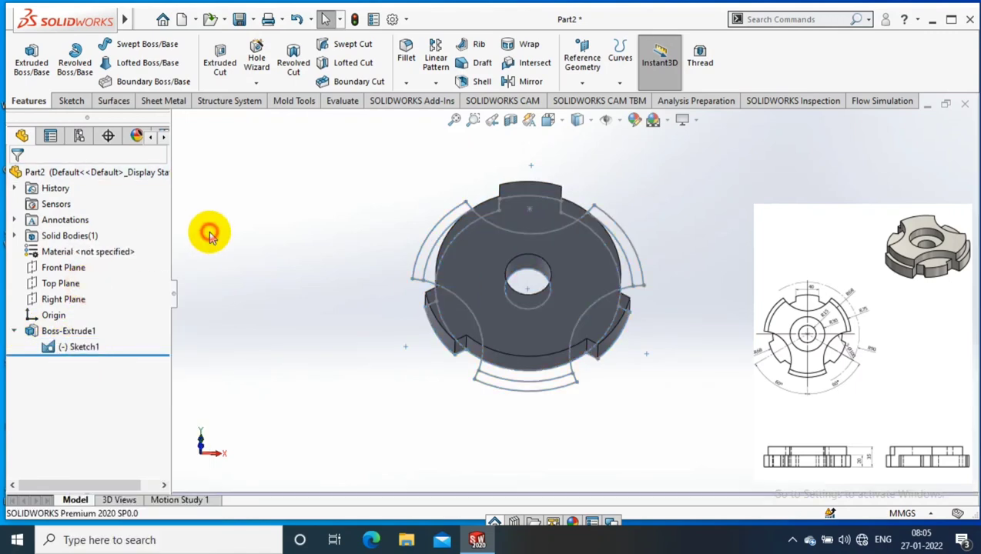
Step: Extrude the outer lobe arc contour of Sketch1 as a second boss
click(30, 61)
click(390, 202)
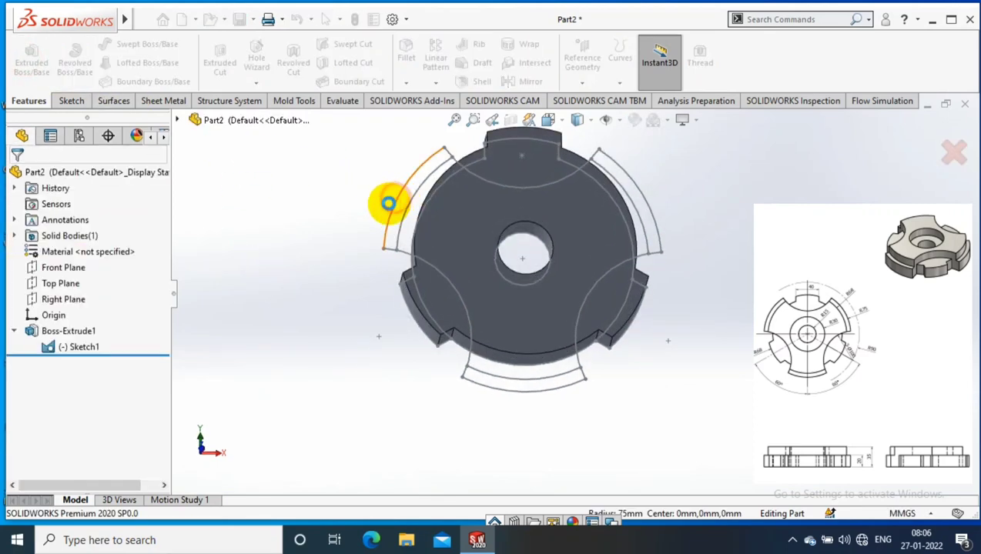
middle_drag(267, 350, 300, 281)
click(17, 175)
Step: Start a third boss extrusion, clear its contours and pick the central and outer regions
key(ctrl+5)
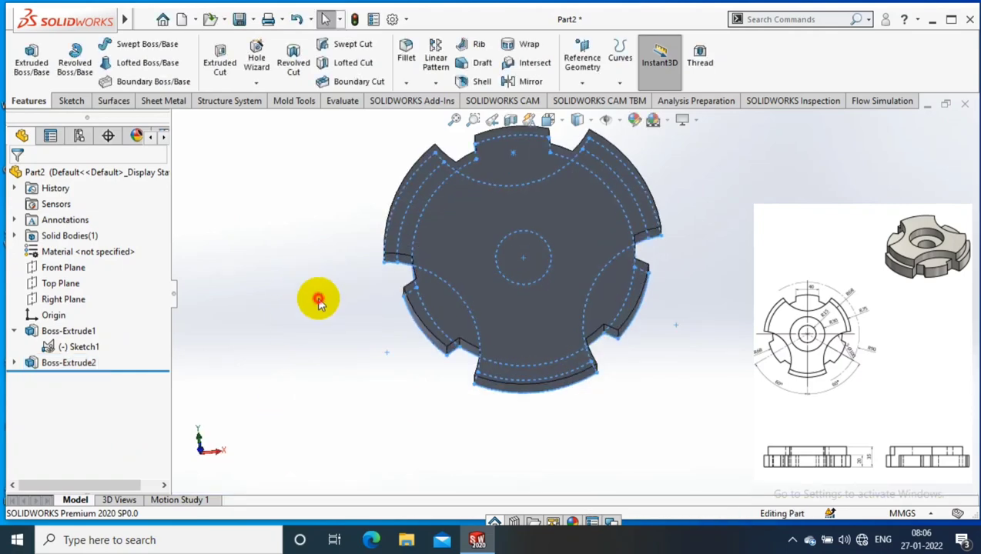
click(31, 62)
click(426, 192)
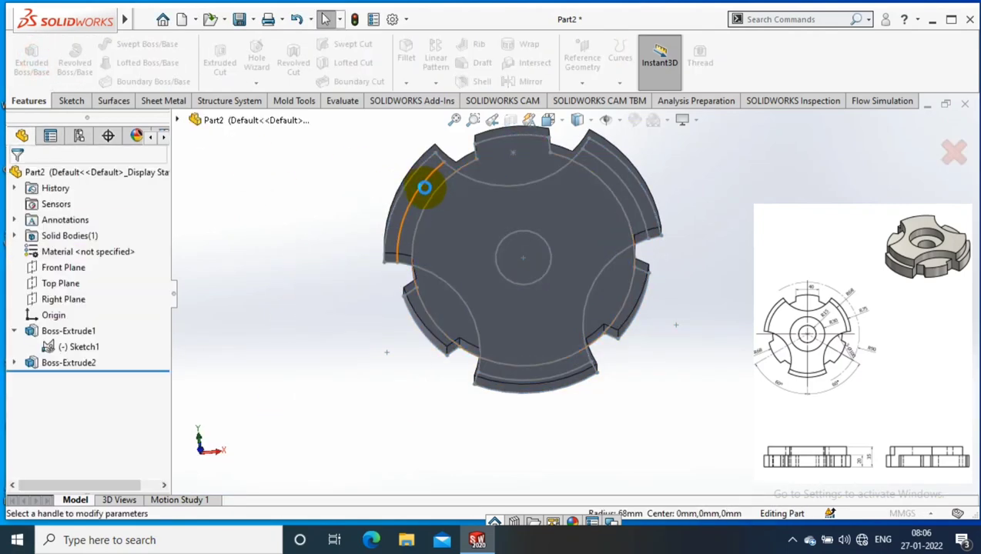
click(17, 420)
right_click(67, 460)
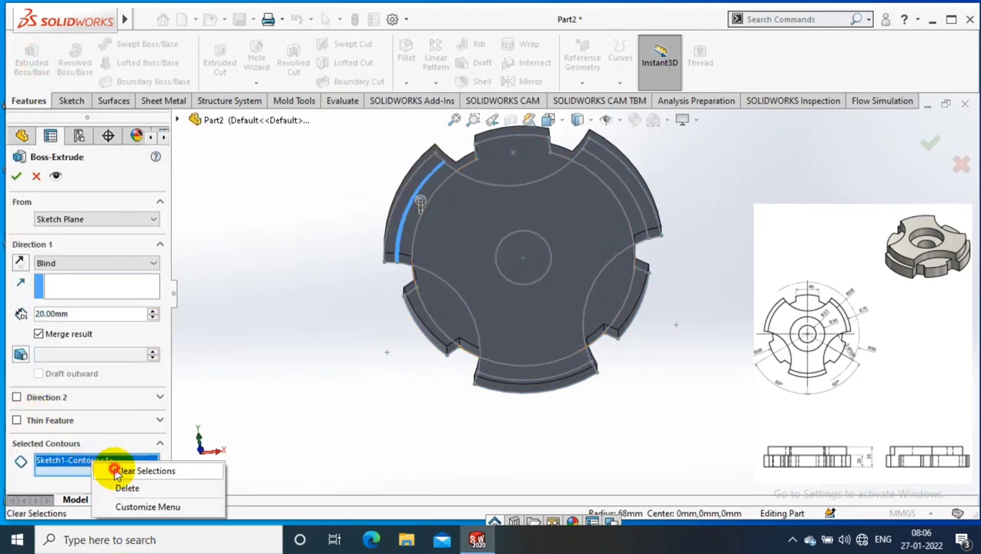
click(107, 469)
click(444, 223)
click(608, 186)
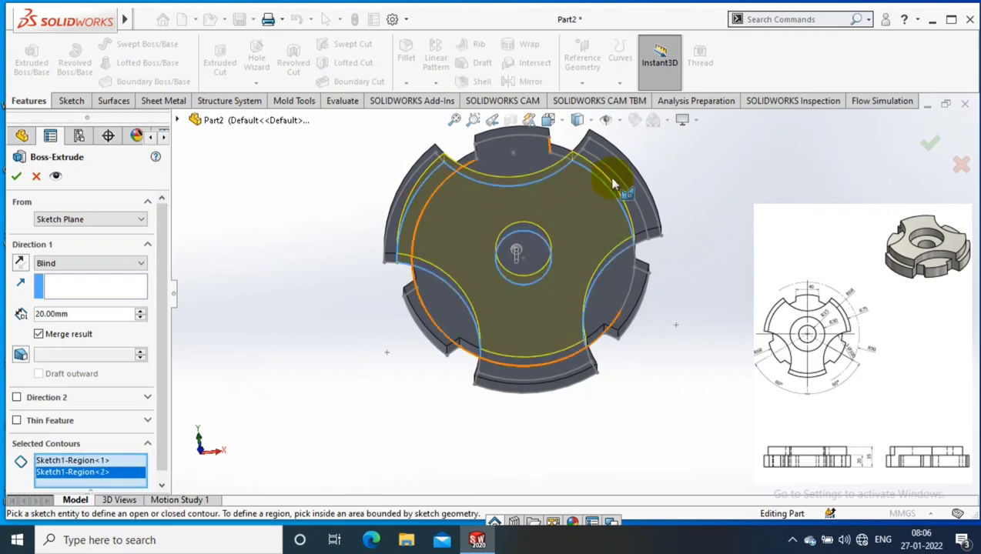
click(637, 223)
Step: Remove the extra contour, add the bottom lobe and notch regions, and extrude 20 mm blind
click(16, 421)
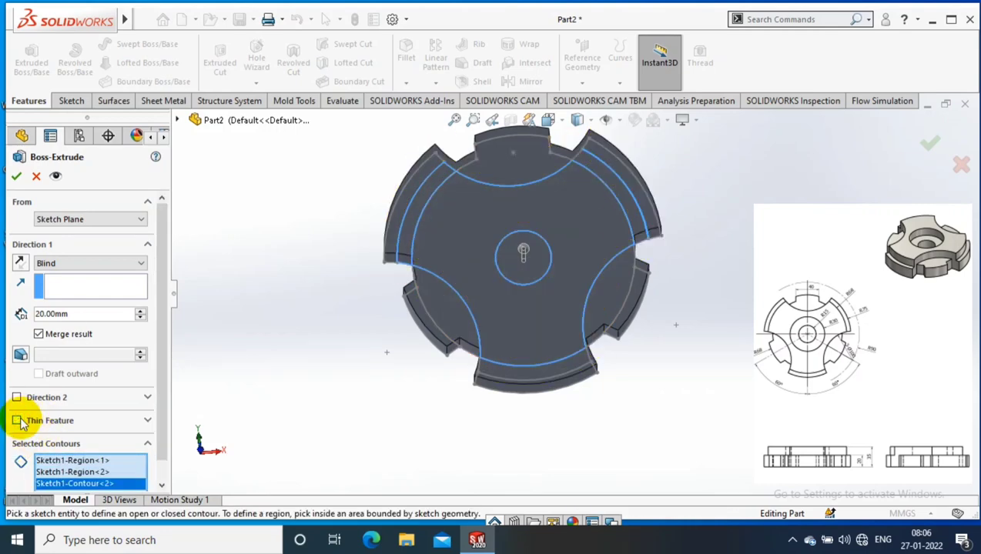
right_click(77, 482)
click(129, 454)
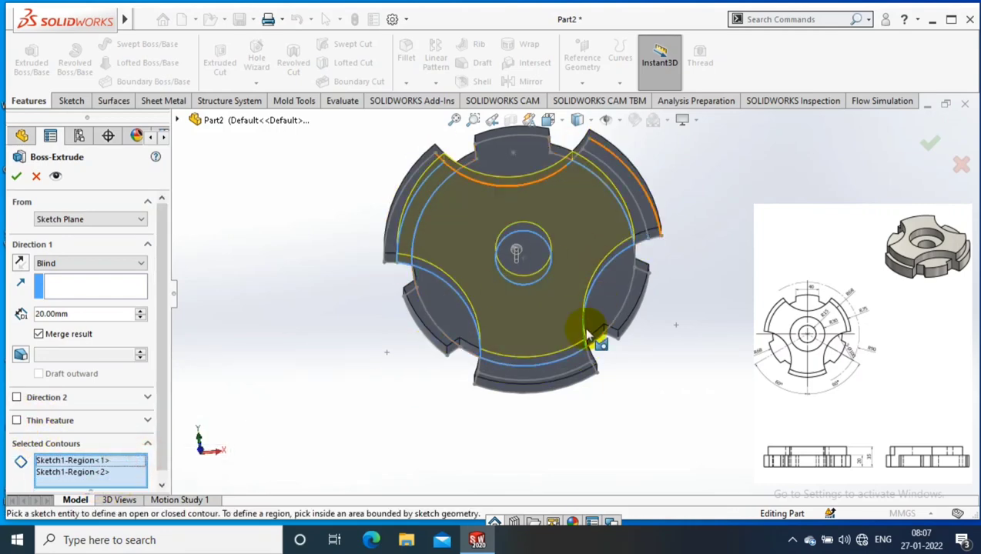
click(554, 372)
click(438, 296)
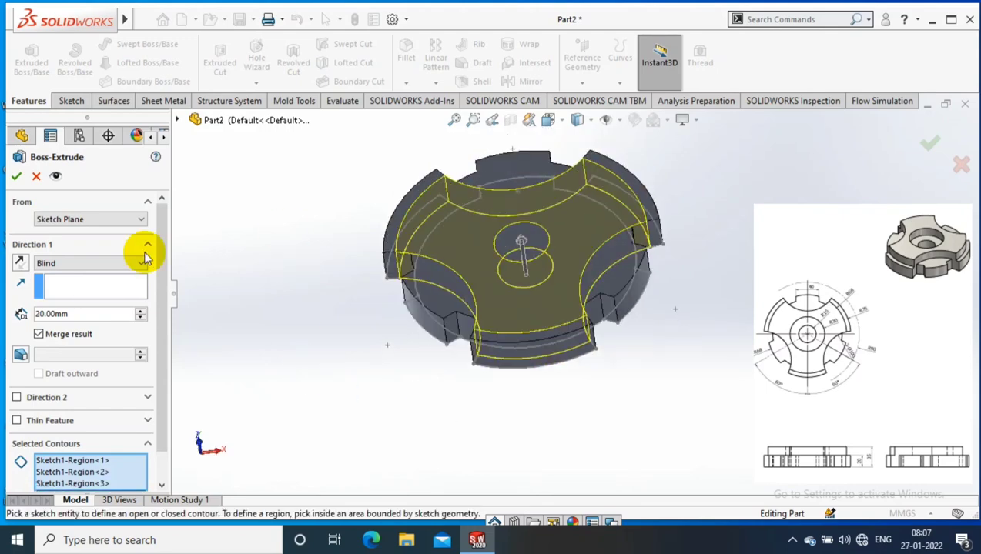
double_click(77, 313)
key(Return)
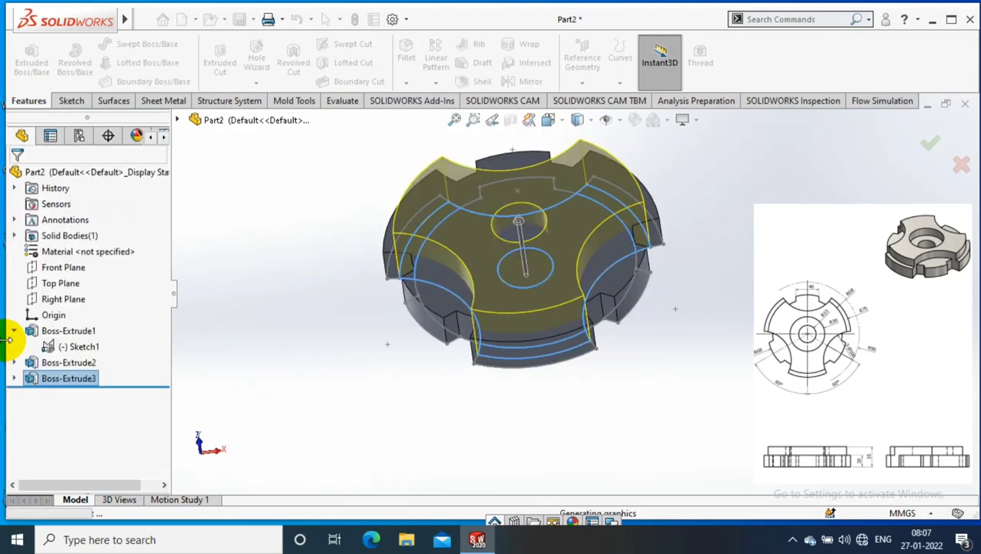
mouse_move(175, 288)
middle_down()
mouse_move(365, 243)
mouse_move(623, 252)
mouse_move(691, 275)
middle_up()
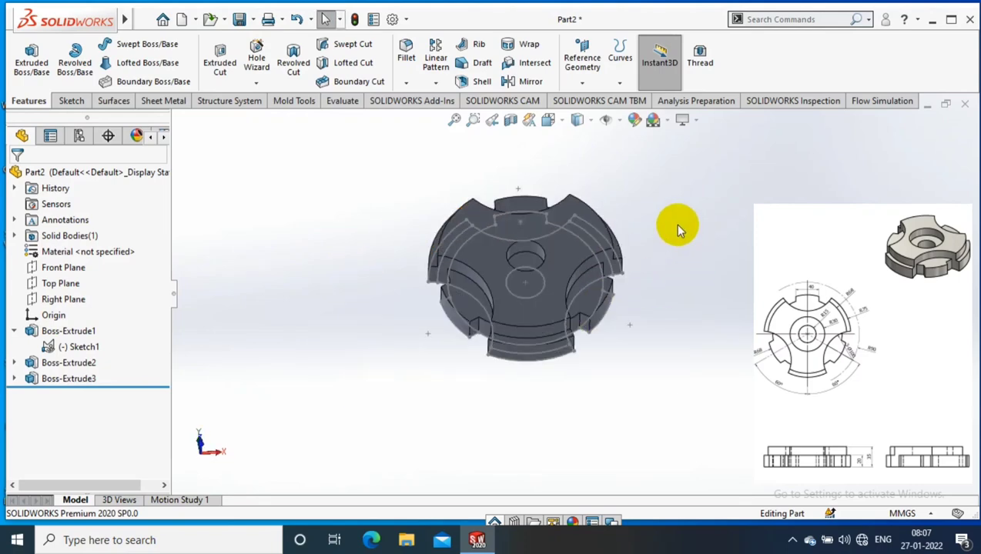
middle_drag(678, 229, 676, 313)
Step: Try a Through All cut from the centre circle, then cancel the failing attempt
click(219, 62)
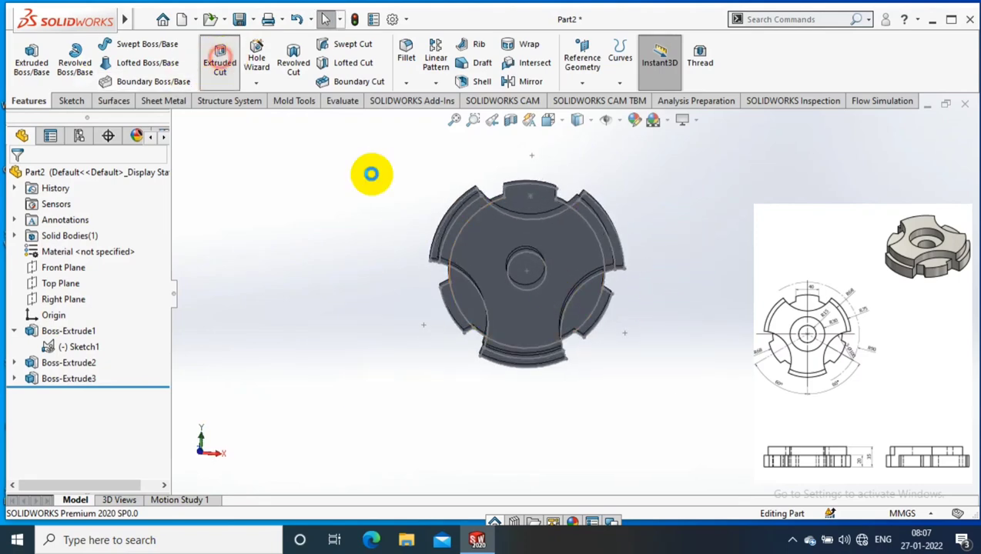
click(543, 276)
click(116, 263)
click(69, 281)
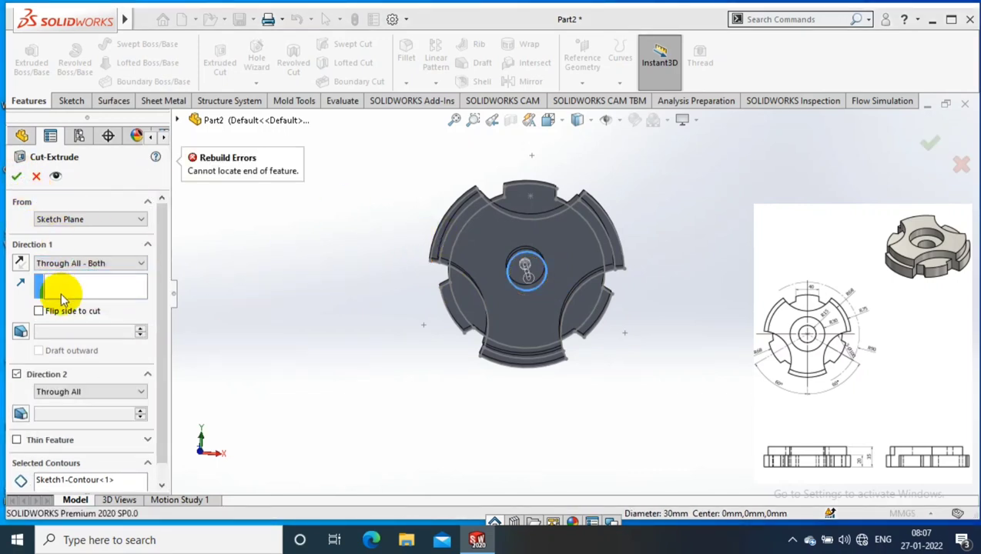
middle_drag(405, 274, 391, 157)
right_click(98, 477)
click(165, 448)
middle_drag(406, 400, 510, 291)
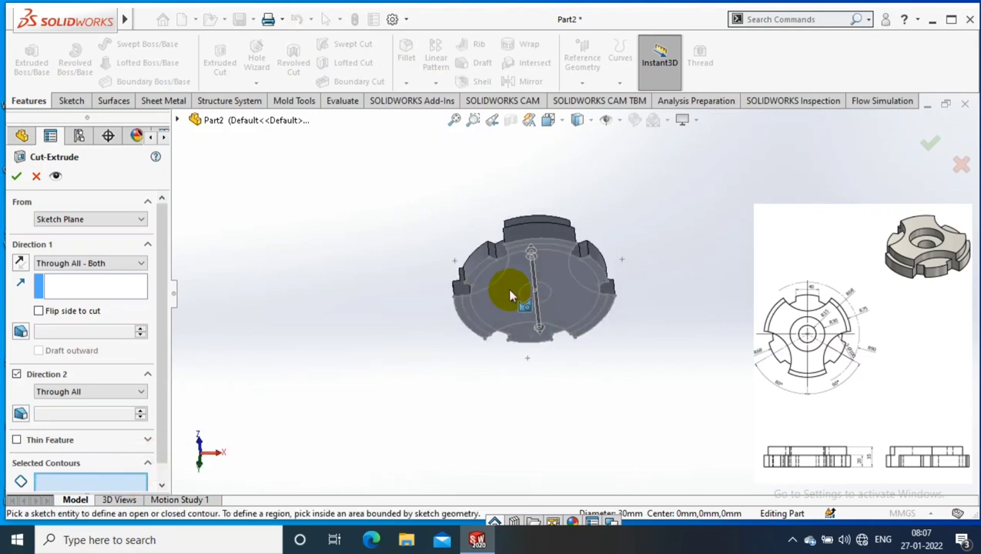
click(16, 175)
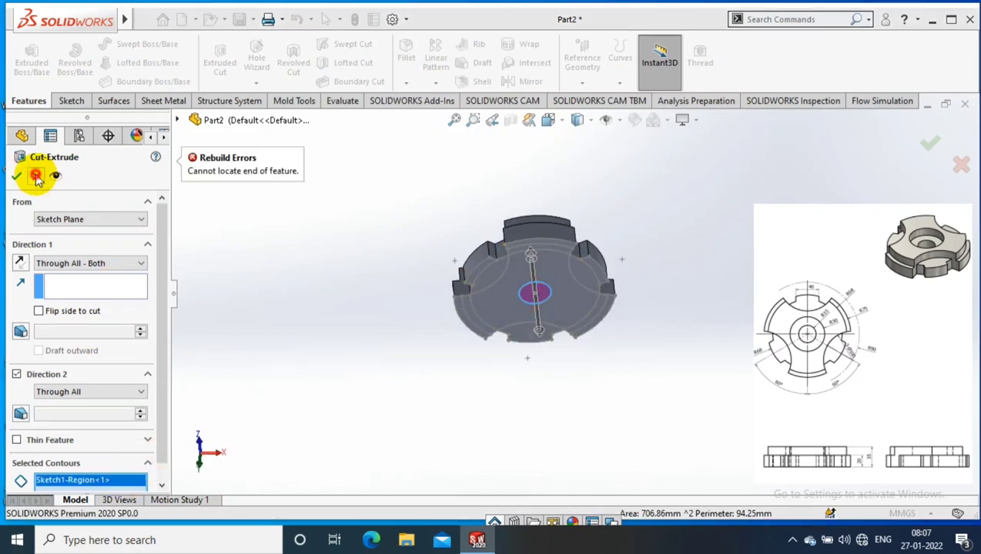
click(36, 176)
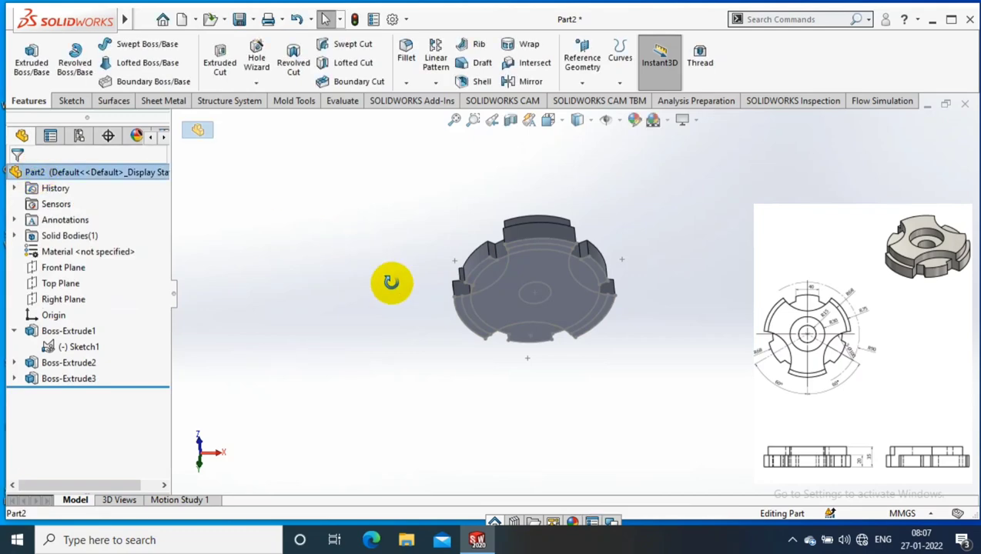
Step: Cut the Ø30 centre circle Through All in one reversed direction, without Direction 2
mouse_move(390, 284)
middle_down()
mouse_move(624, 416)
mouse_move(653, 258)
middle_up()
scroll(653, 258, down, 2)
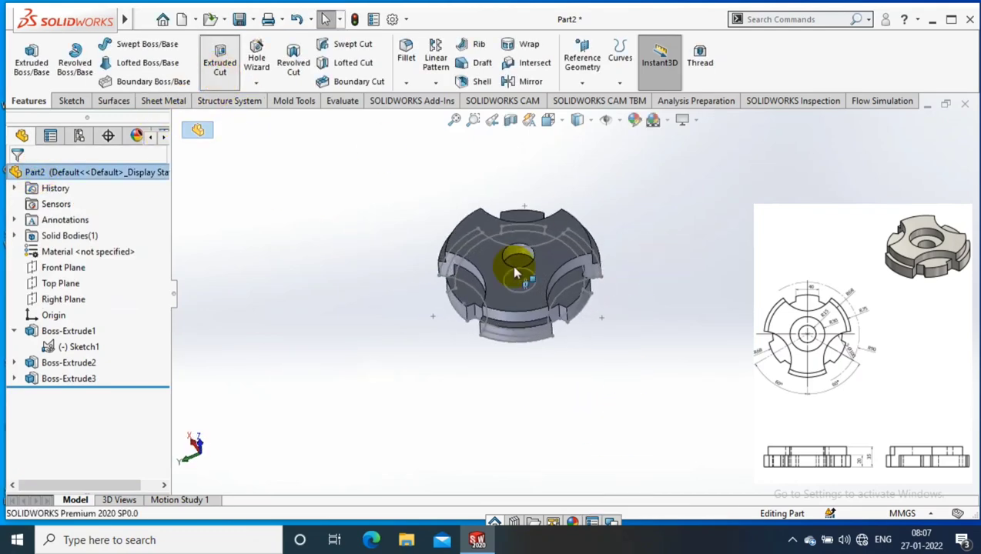
key(Return)
click(523, 292)
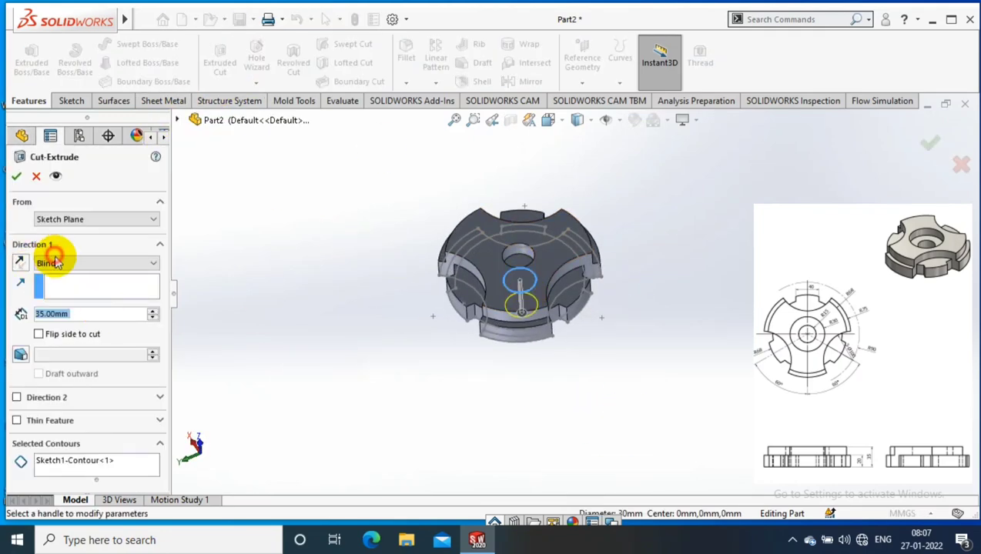
click(56, 262)
click(58, 299)
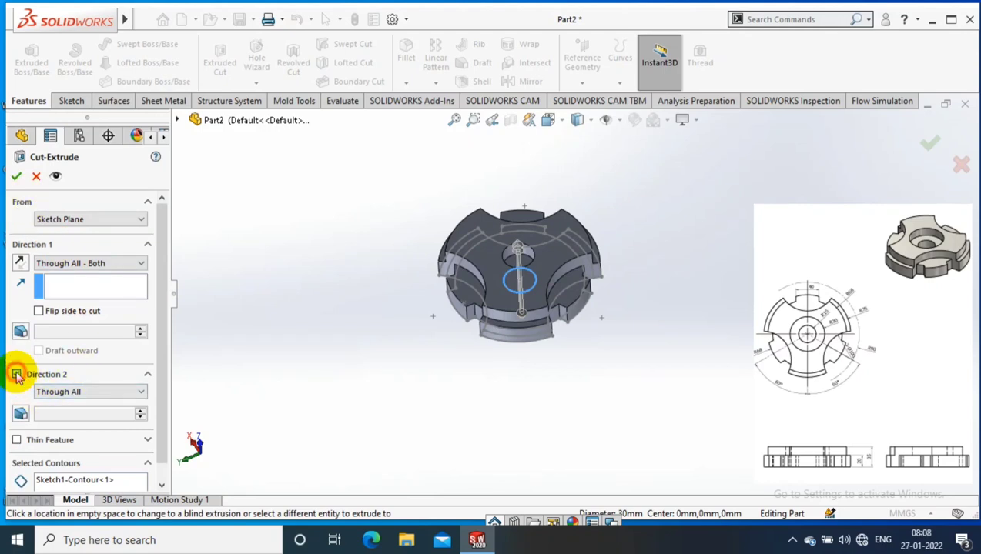
click(17, 374)
click(65, 263)
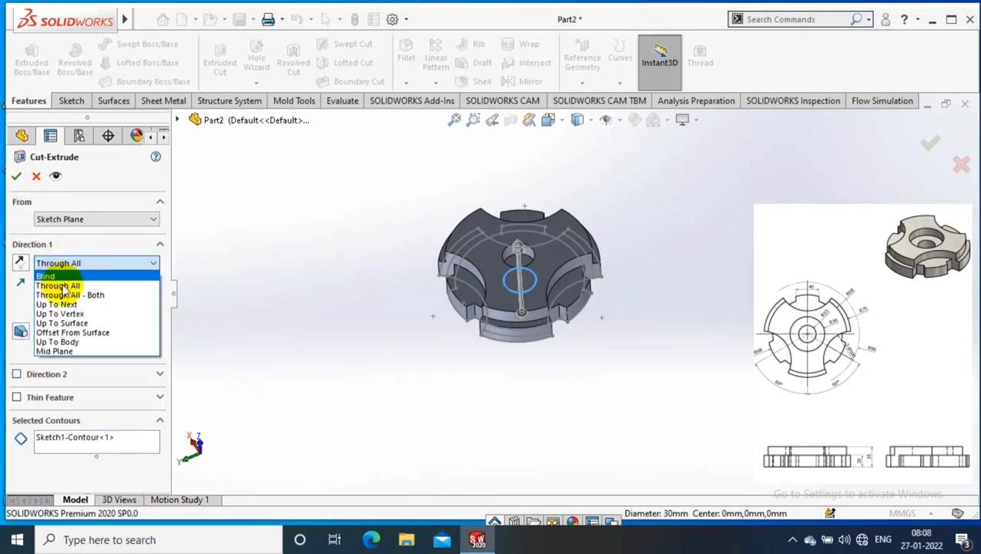
click(60, 286)
click(20, 263)
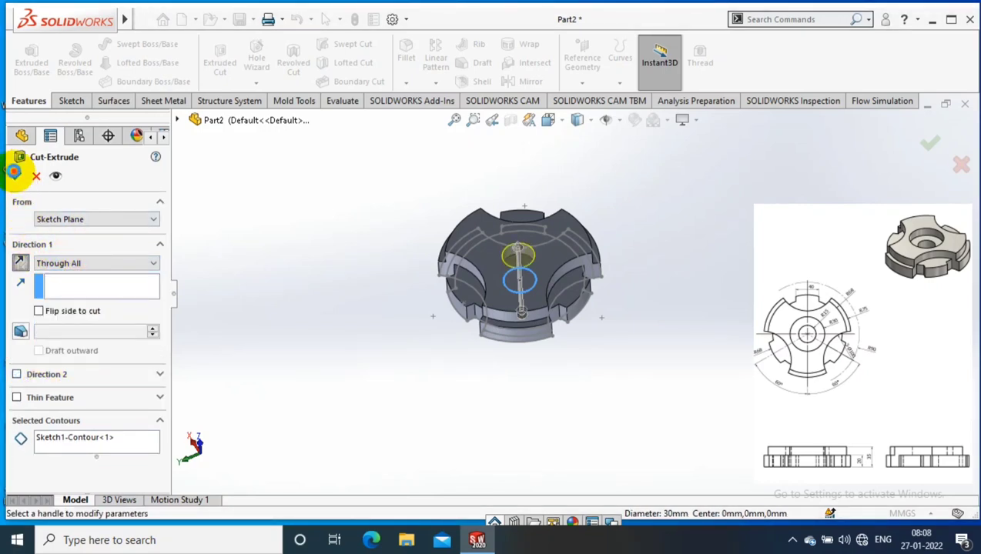
click(14, 174)
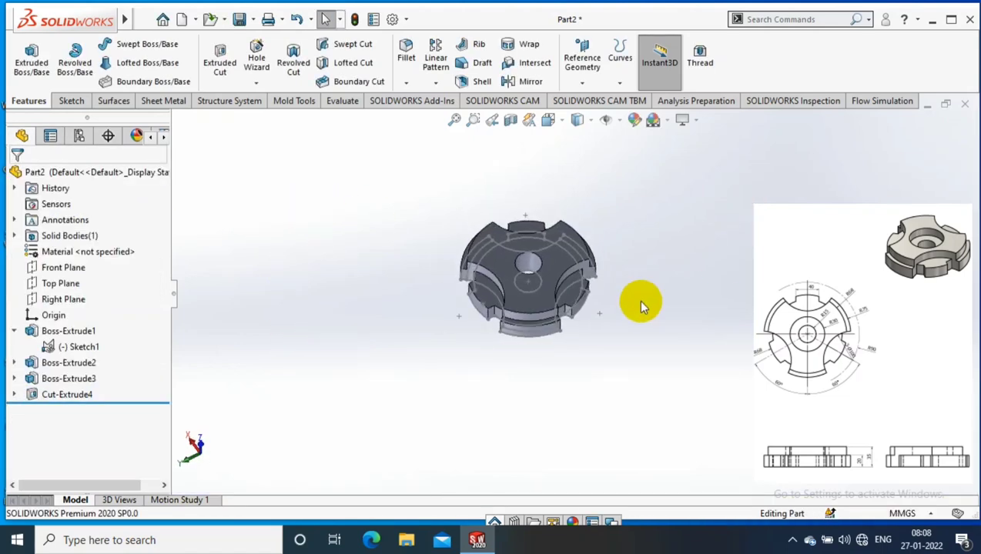
middle_drag(641, 305, 509, 281)
Step: Sketch a circle at the centre of the top face, viewed normal to it
right_click(508, 281)
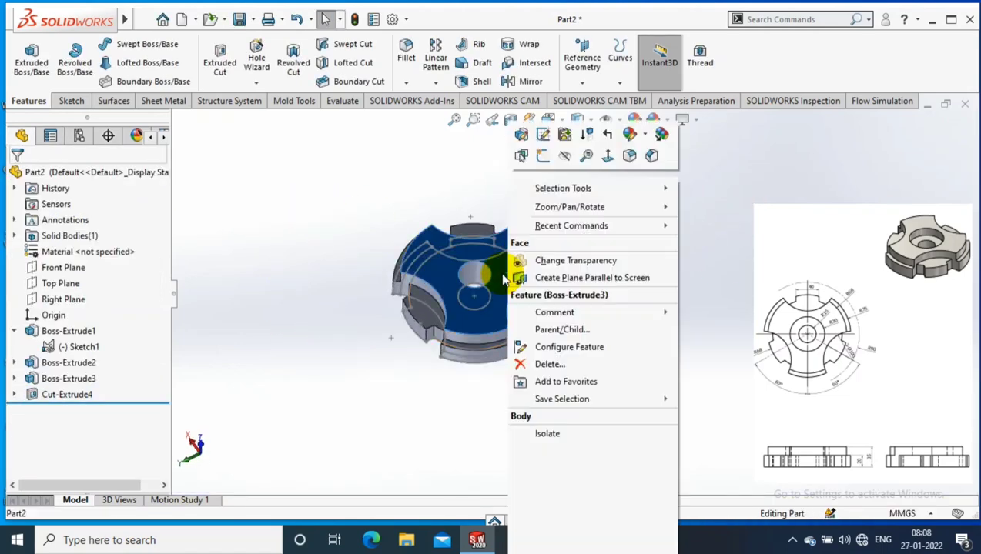
click(617, 153)
click(28, 58)
click(130, 44)
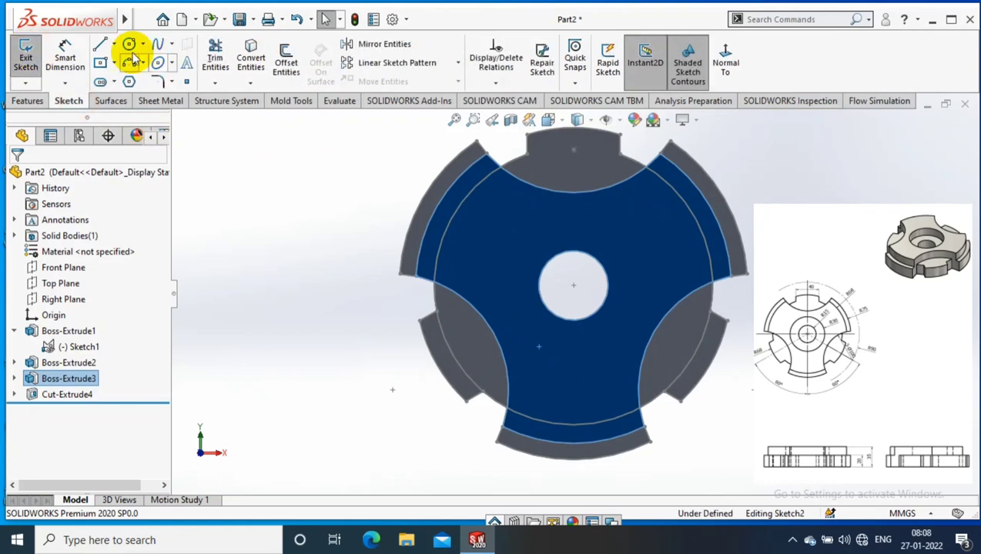
click(572, 284)
click(584, 334)
Step: Dimension the circle's diameter, first 30 then corrected to 60 mm
click(65, 60)
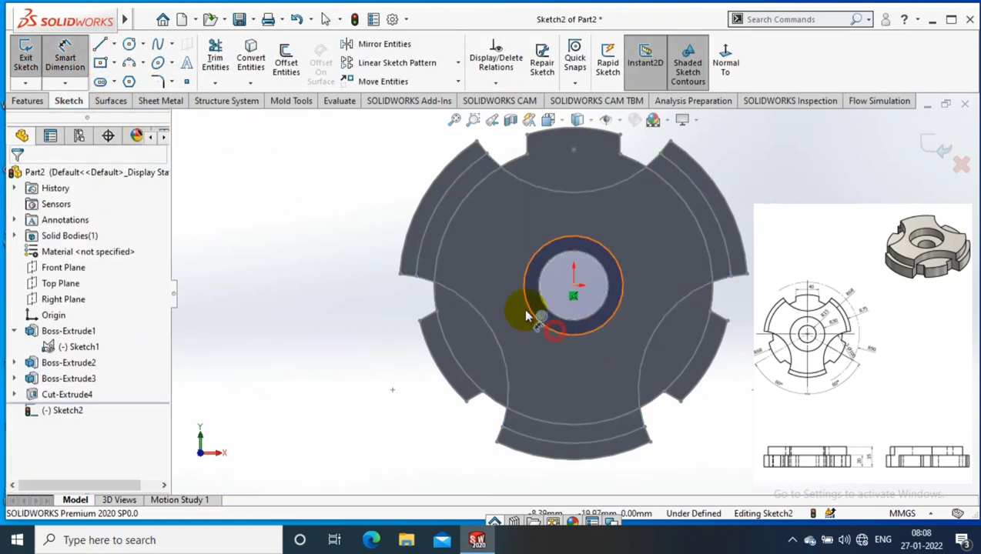
click(528, 307)
click(486, 276)
text(30)
key(Return)
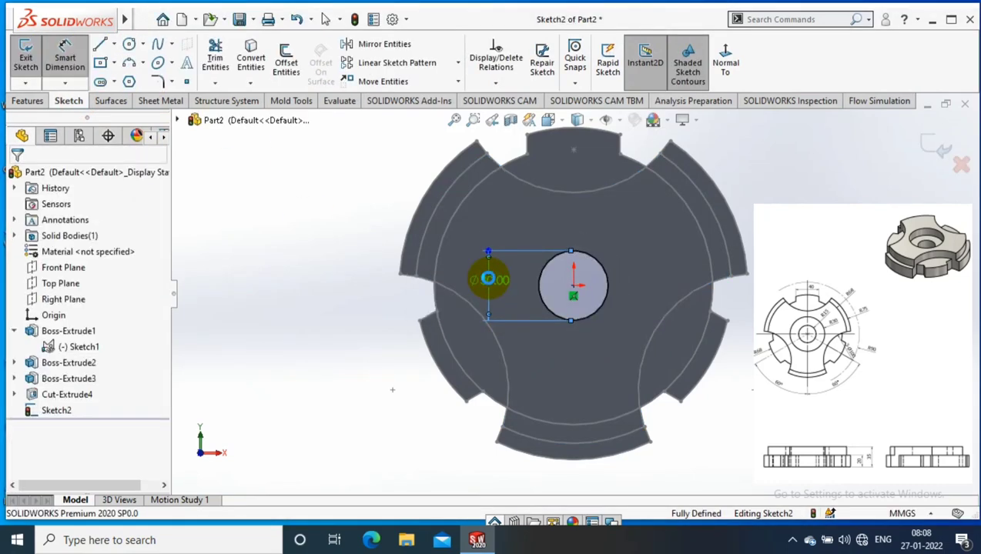
double_click(490, 282)
text(60)
key(Return)
Step: Cut the Ø60 circle 15 mm deep as a blind extruded cut
click(23, 101)
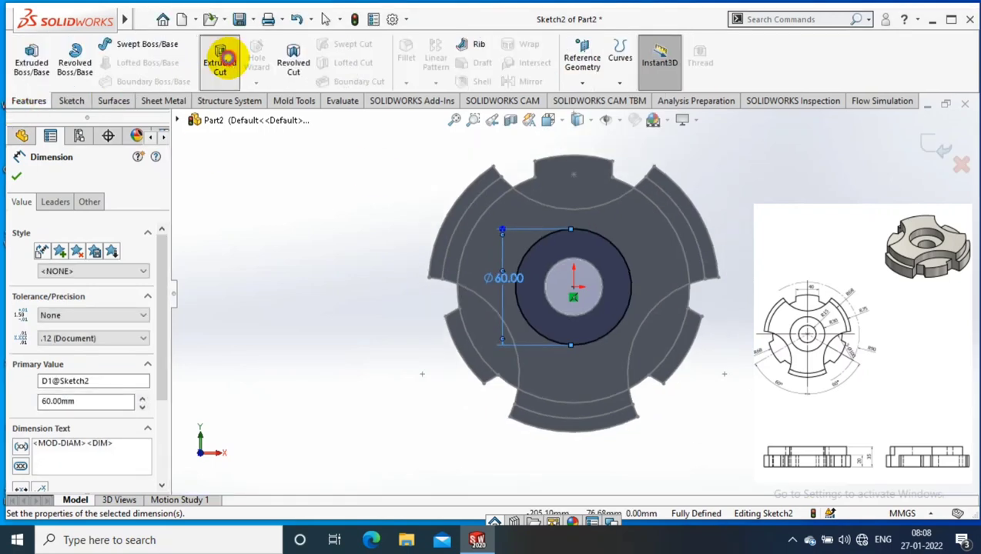
click(219, 54)
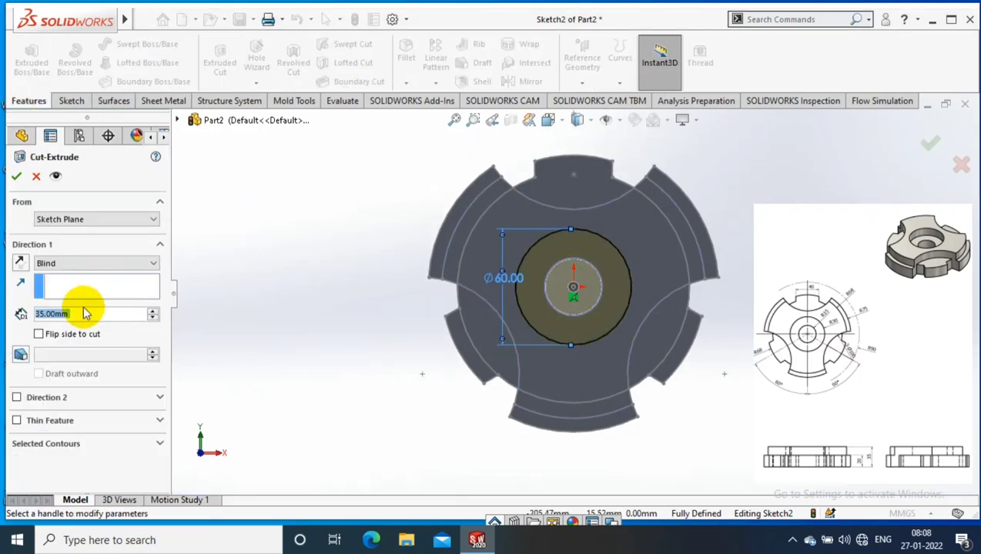
text(15)
key(Return)
middle_drag(479, 320, 716, 285)
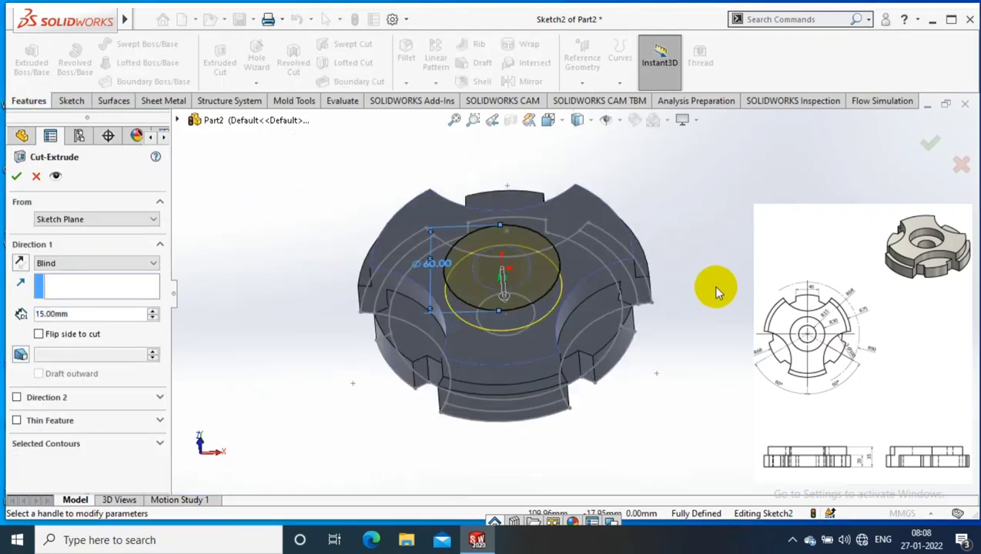
click(16, 175)
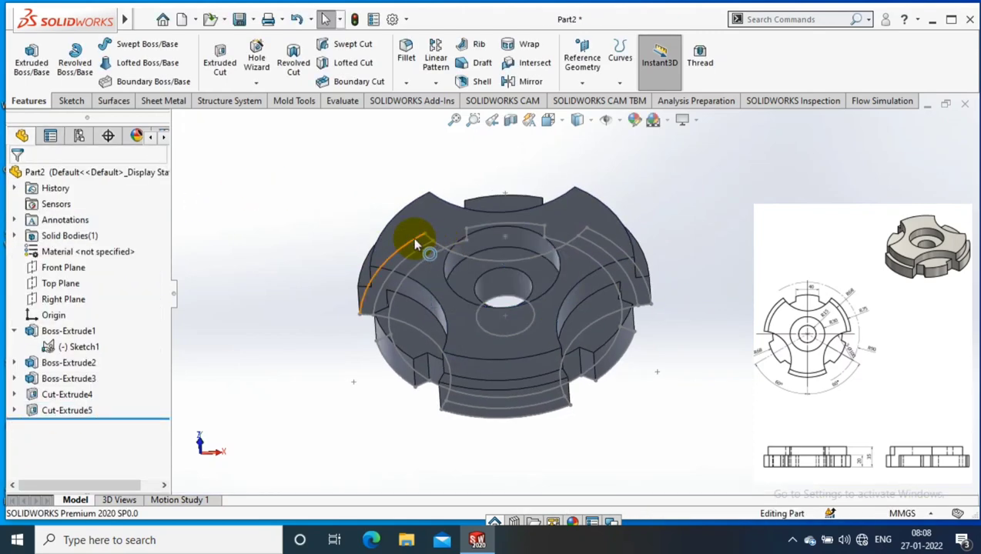
Step: Hide the leftover Sketch1 curves
right_click(416, 228)
click(460, 207)
middle_drag(788, 208, 731, 266)
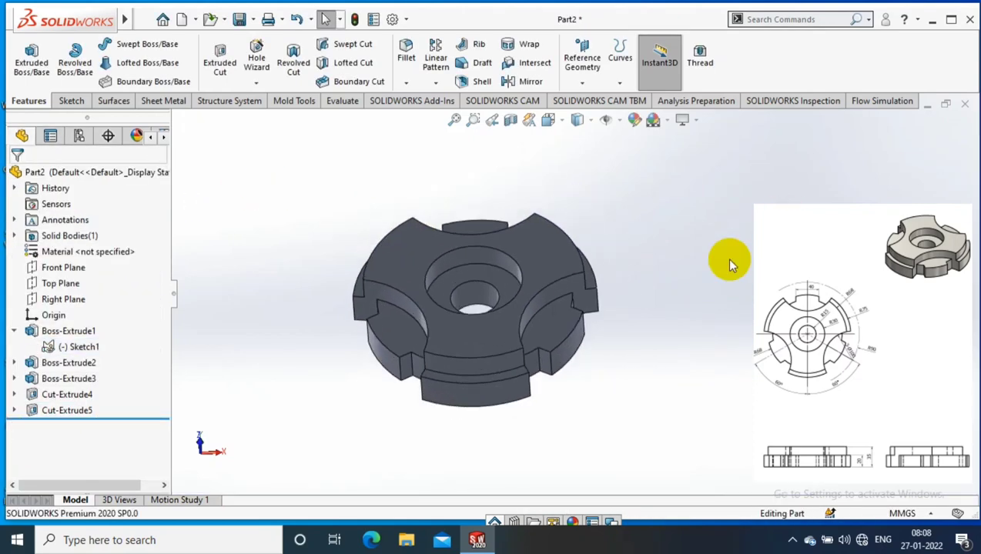
Step: Apply a yellow colour appearance to the whole part
right_click(539, 244)
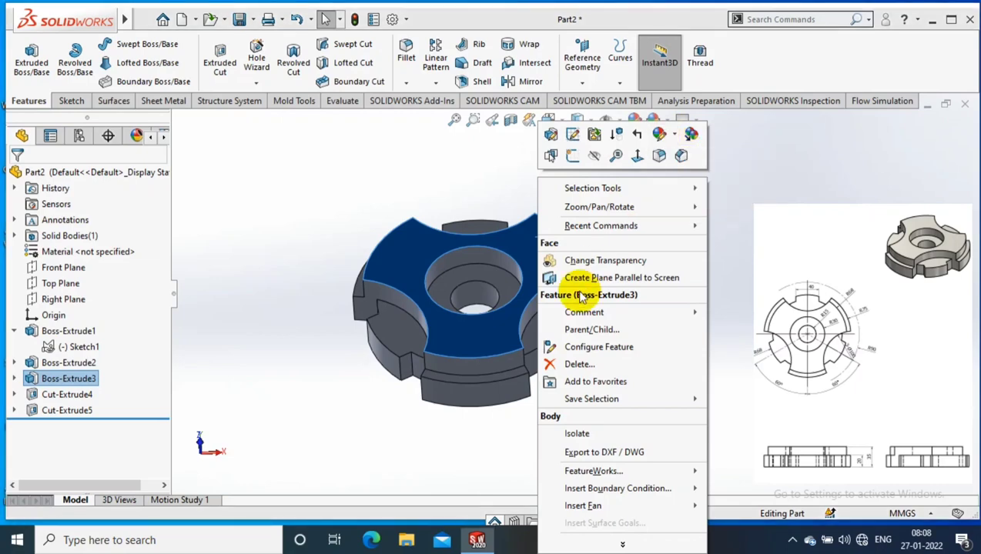
key(Escape)
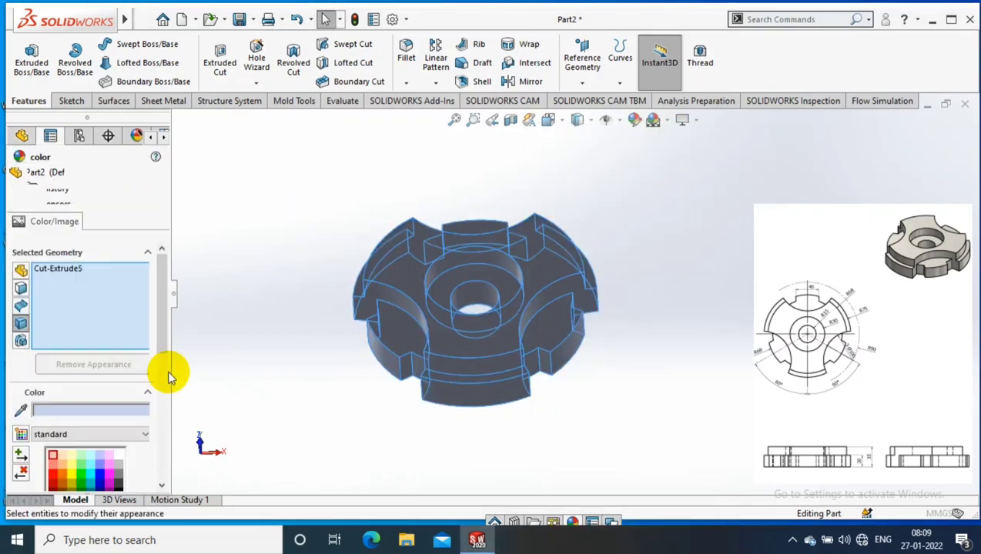
click(70, 464)
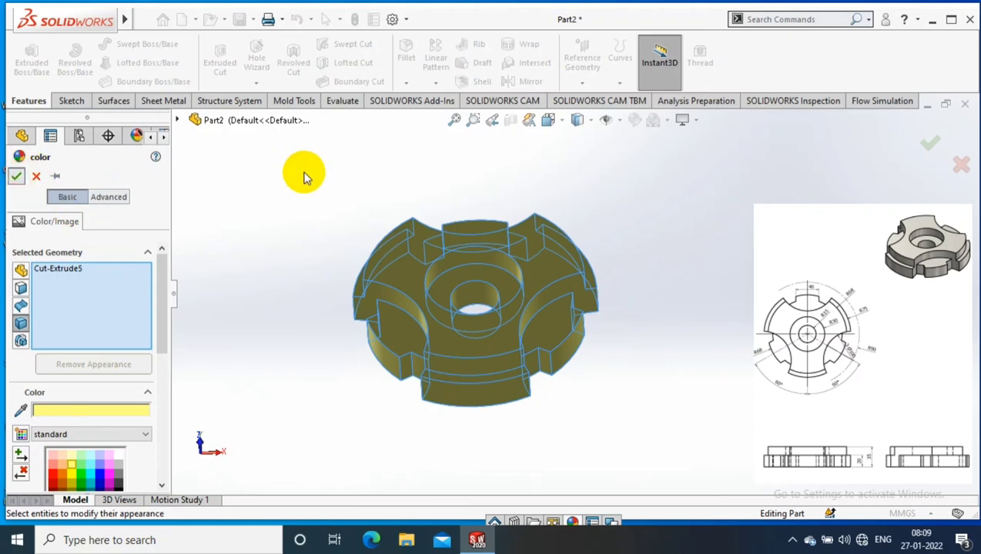
key(Return)
Step: Orbit the finished yellow part to inspect its lobes and counterbored hole
mouse_move(302, 171)
middle_down()
mouse_move(322, 202)
mouse_move(304, 207)
mouse_move(483, 412)
mouse_move(722, 390)
mouse_move(573, 343)
mouse_move(672, 255)
mouse_move(274, 164)
mouse_move(716, 301)
mouse_move(724, 351)
middle_up()
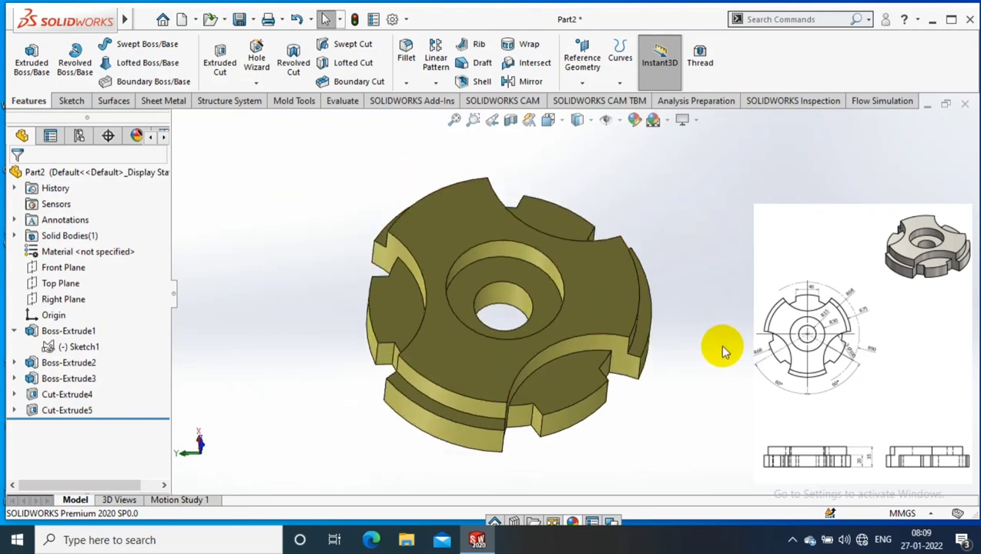